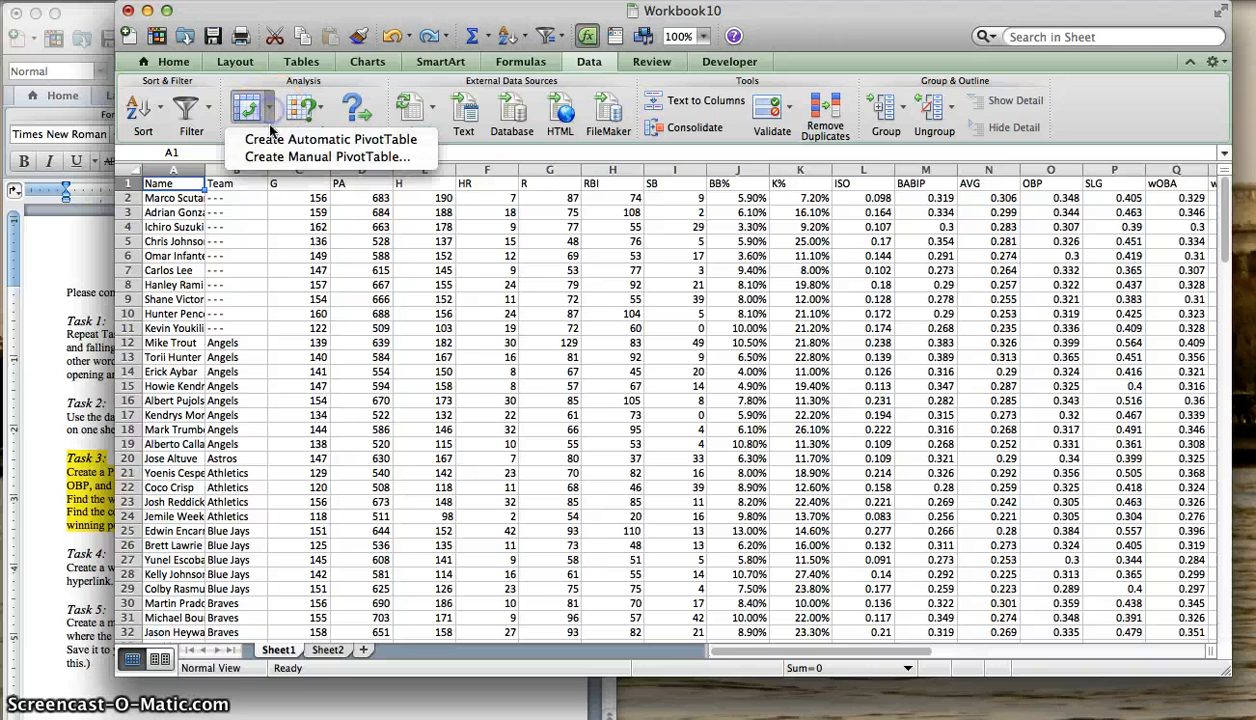
- Create a manual PivotTable from Sheet1!A1:W144 on a new worksheet
{"action": "left_click", "coordinate": [279, 151]}
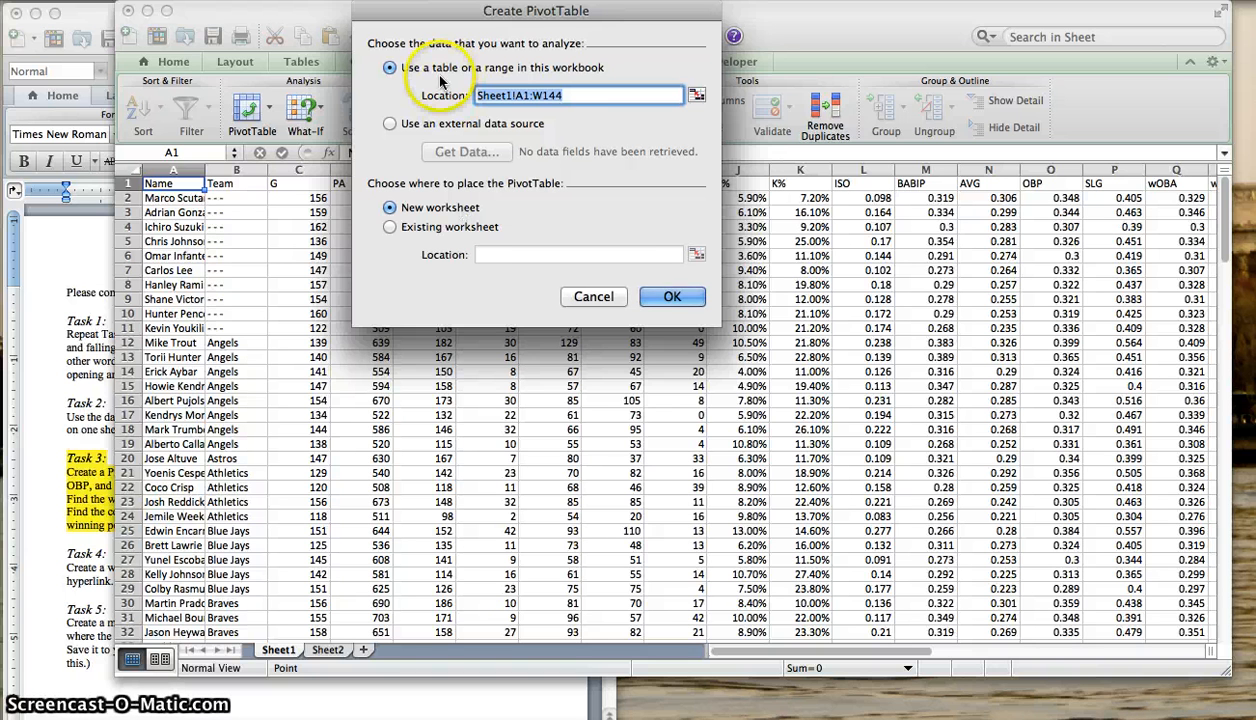
{"action": "left_click", "coordinate": [668, 298]}
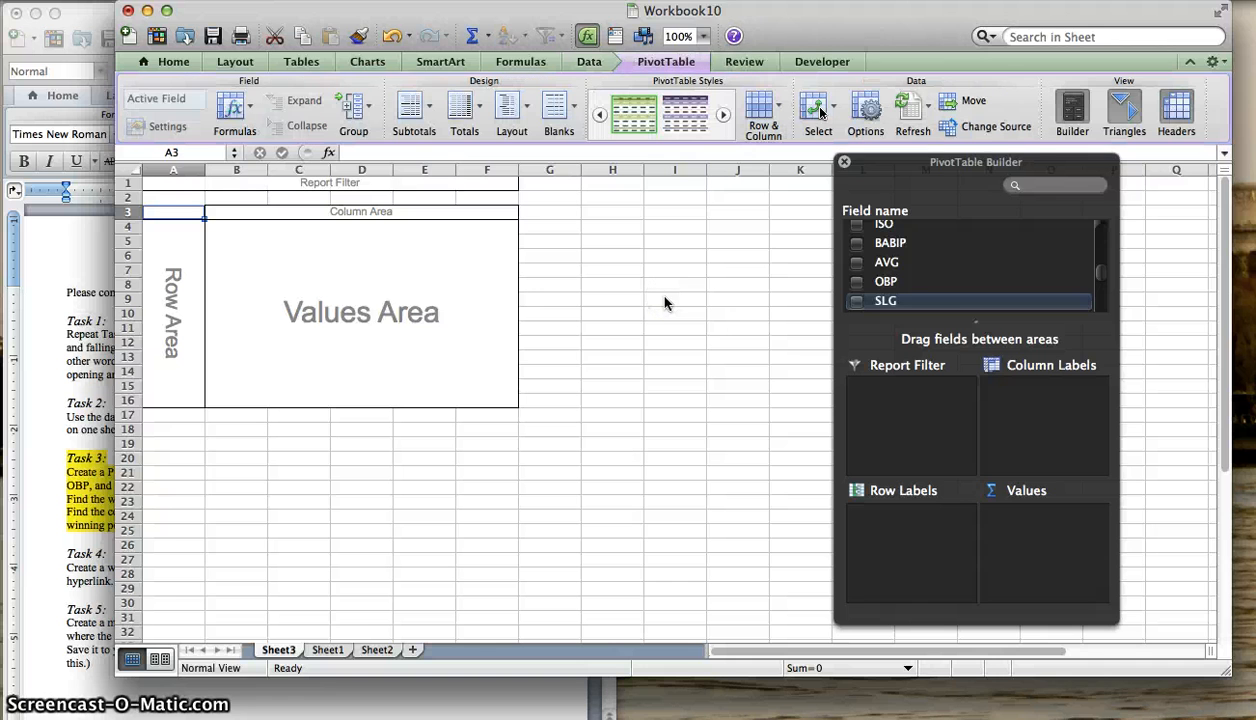
- Check the Task 3 requirements in the Word document and add the Team field to the PivotTable's row labels
{"action": "left_click", "coordinate": [76, 433]}
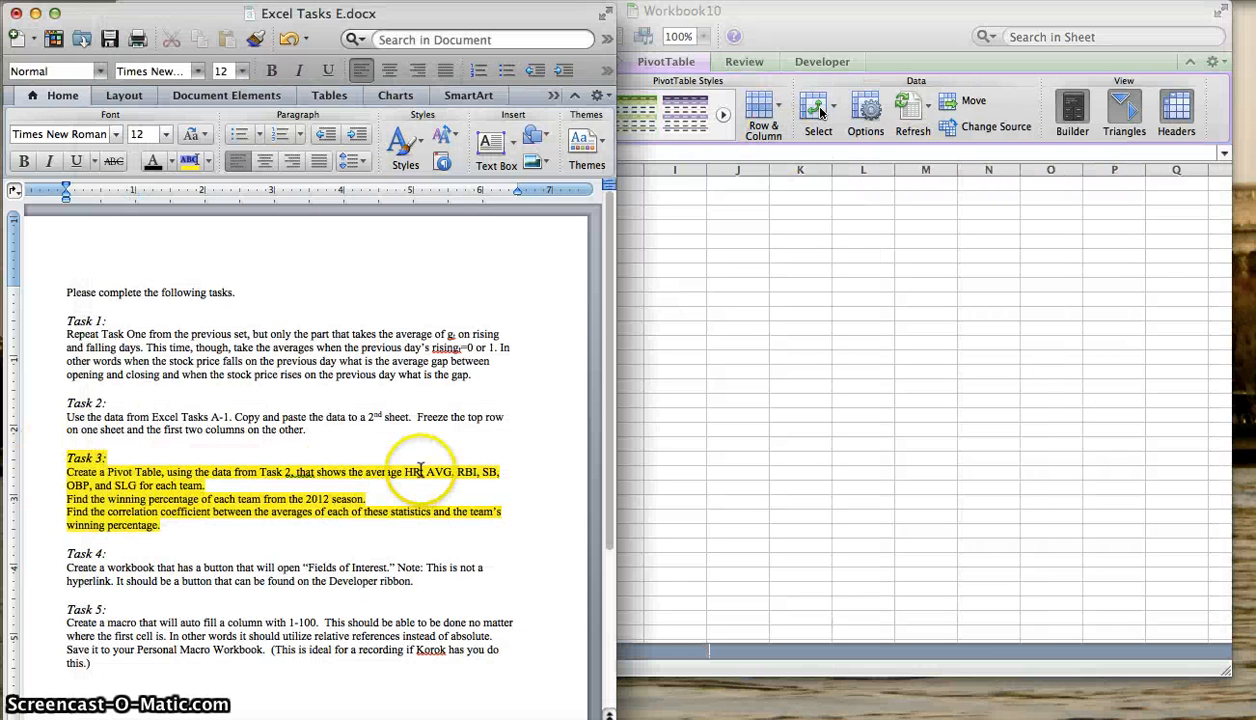
{"action": "left_click", "coordinate": [855, 418]}
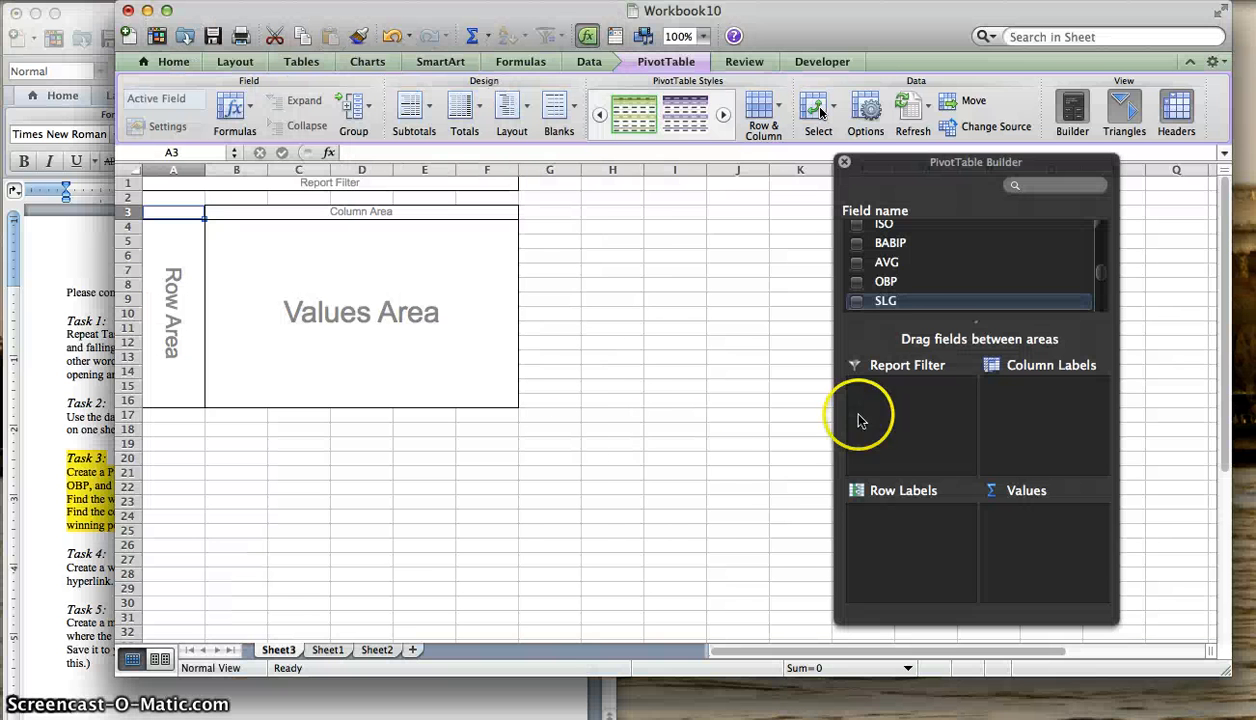
{"action": "scroll", "coordinate": [957, 281], "scroll_direction": "up", "scroll_amount": 5}
{"action": "scroll", "coordinate": [858, 272], "scroll_direction": "down", "scroll_amount": 1}
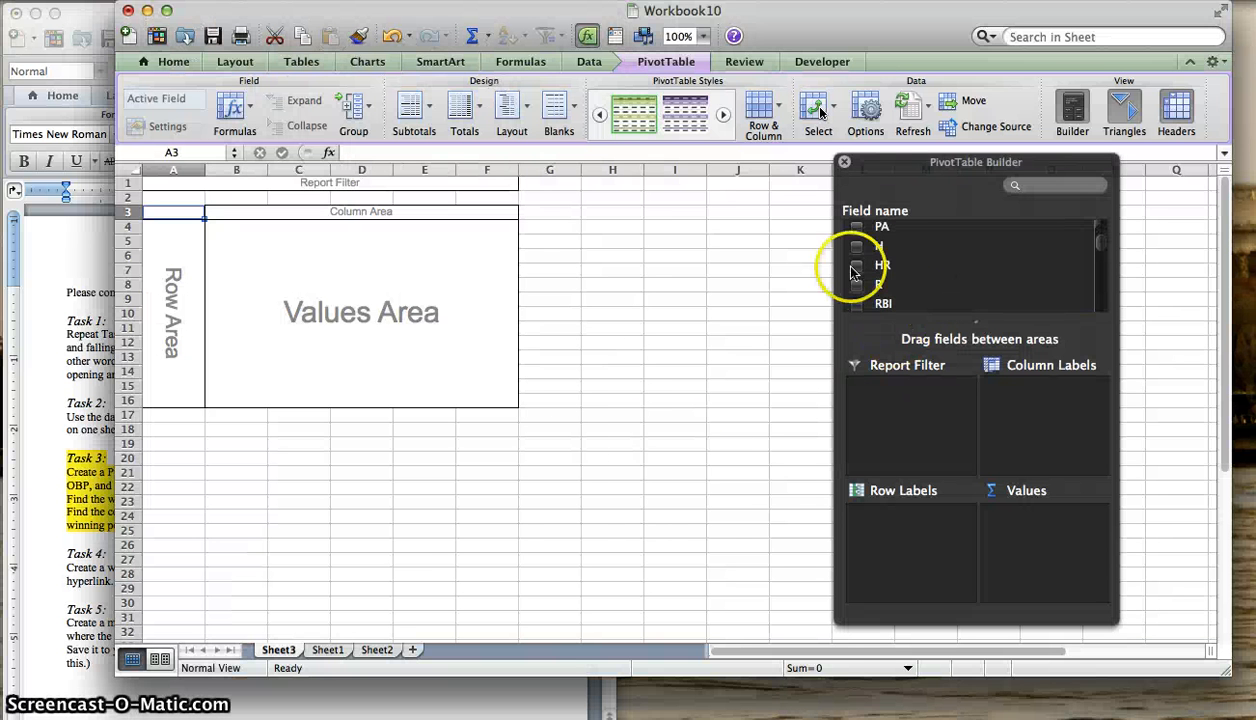
{"action": "scroll", "coordinate": [856, 272], "scroll_direction": "up", "scroll_amount": 2}
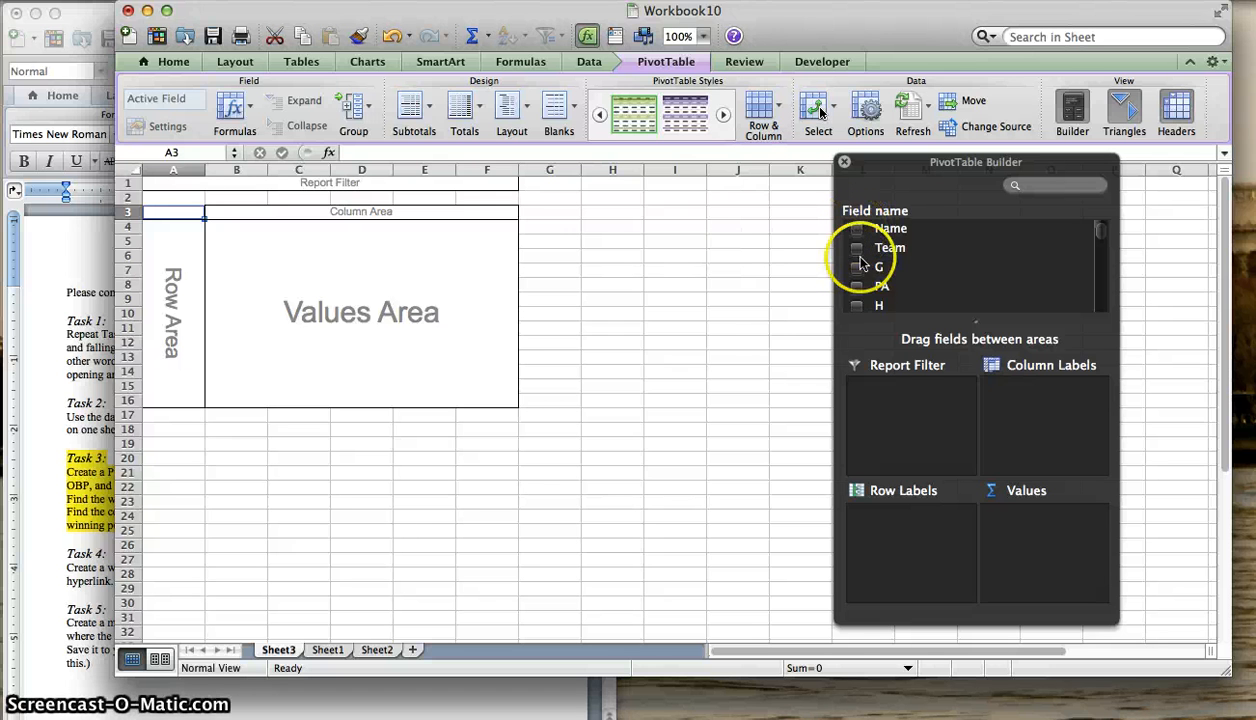
{"action": "left_click", "coordinate": [857, 249]}
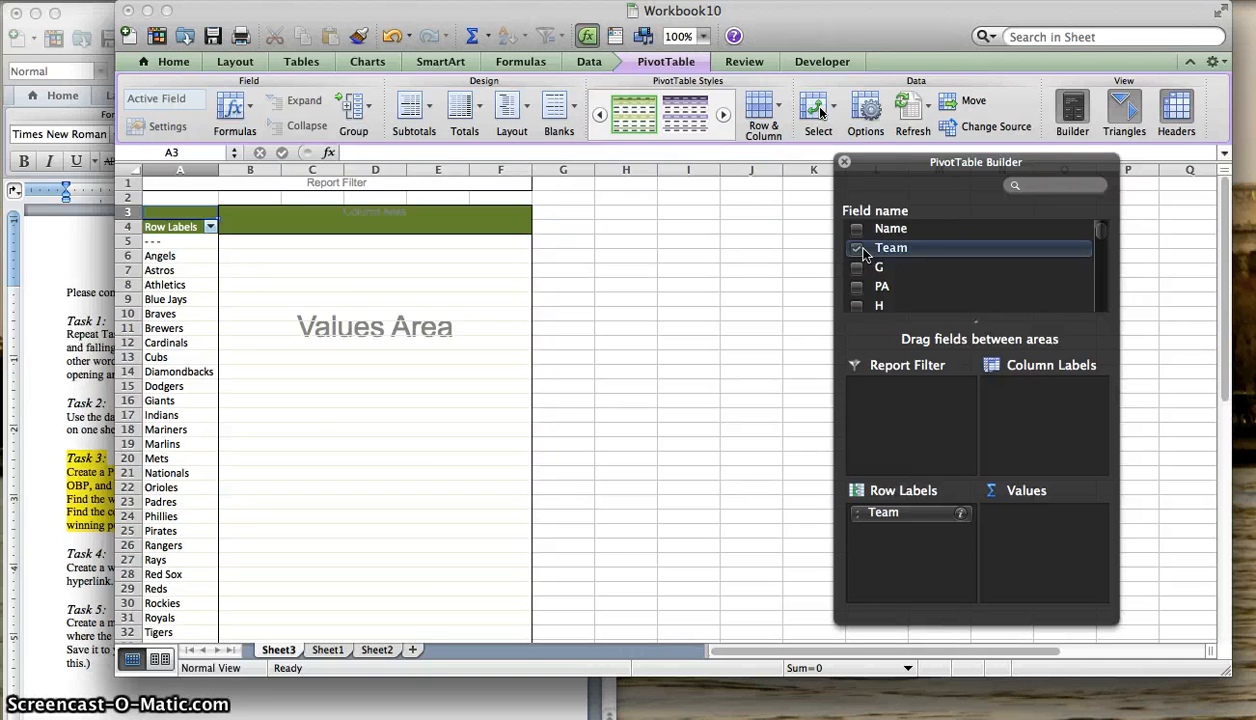
- Add the HR field to the PivotTable's values
{"action": "scroll", "coordinate": [864, 254], "scroll_direction": "down", "scroll_amount": 3}
{"action": "left_click", "coordinate": [880, 242]}
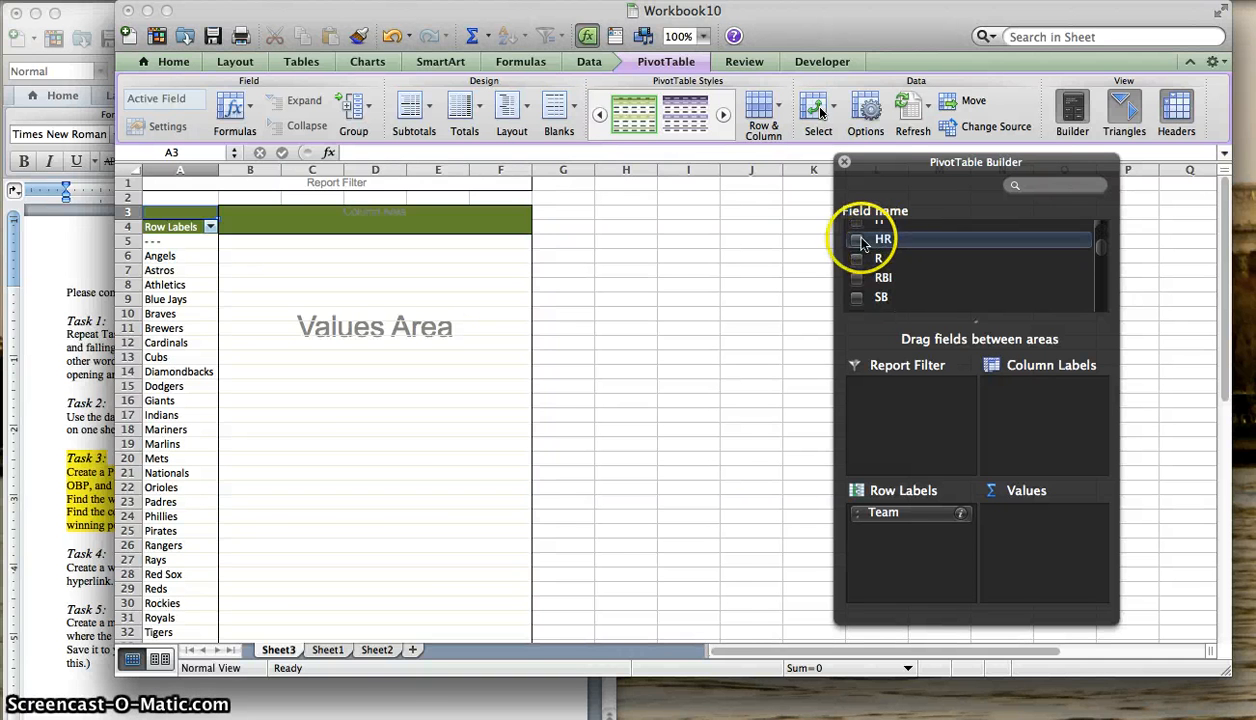
{"action": "left_click", "coordinate": [857, 241]}
{"action": "left_click_drag", "start_coordinate": [880, 247], "coordinate": [1054, 532]}
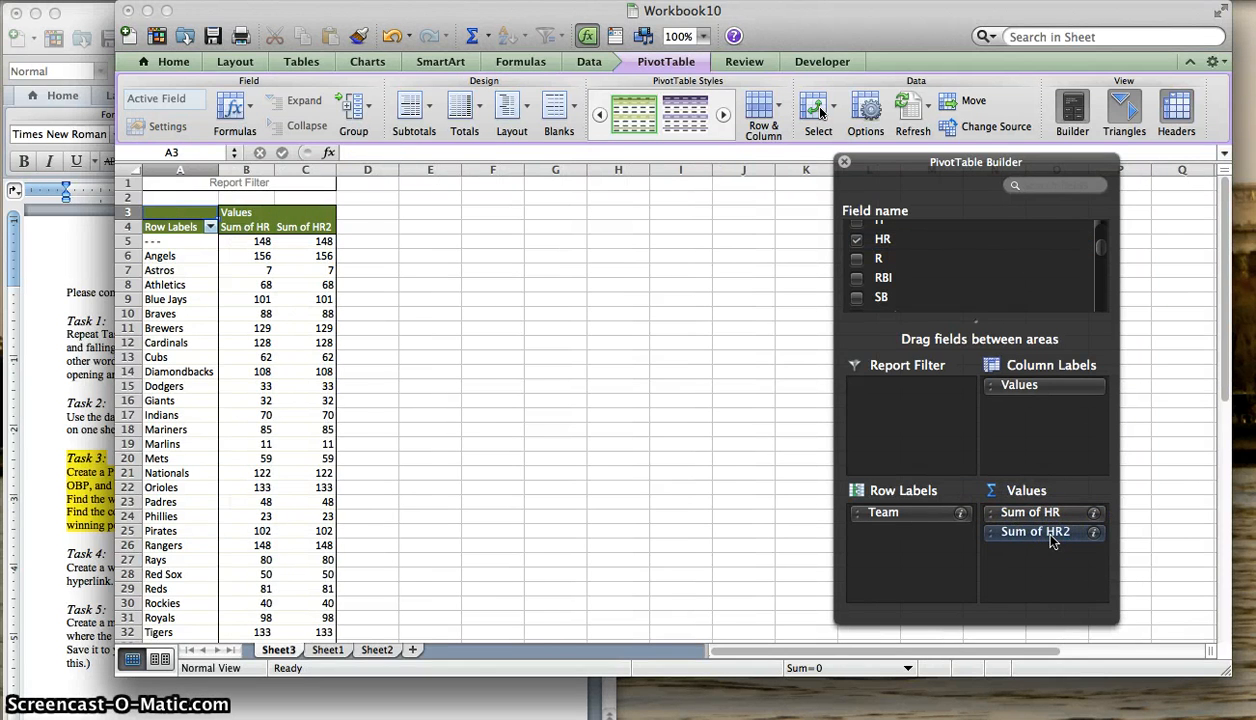
{"action": "left_click", "coordinate": [1052, 541]}
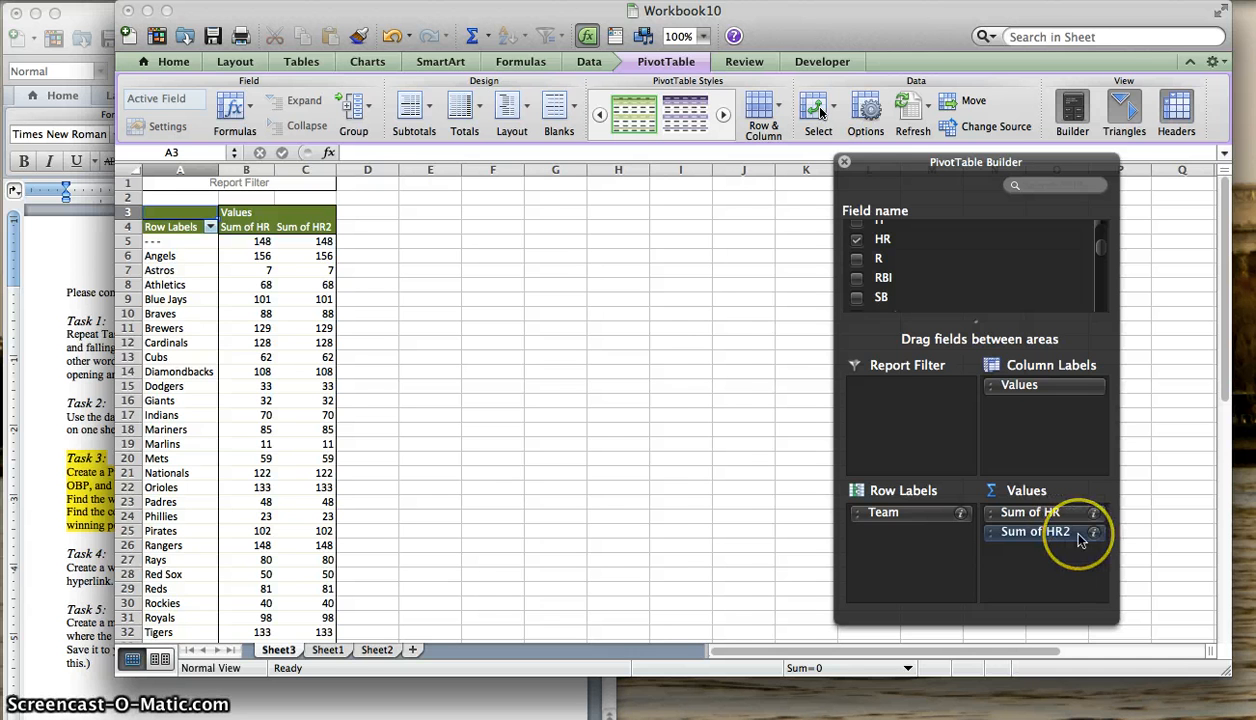
{"action": "left_click_drag", "start_coordinate": [1043, 537], "coordinate": [1021, 266]}
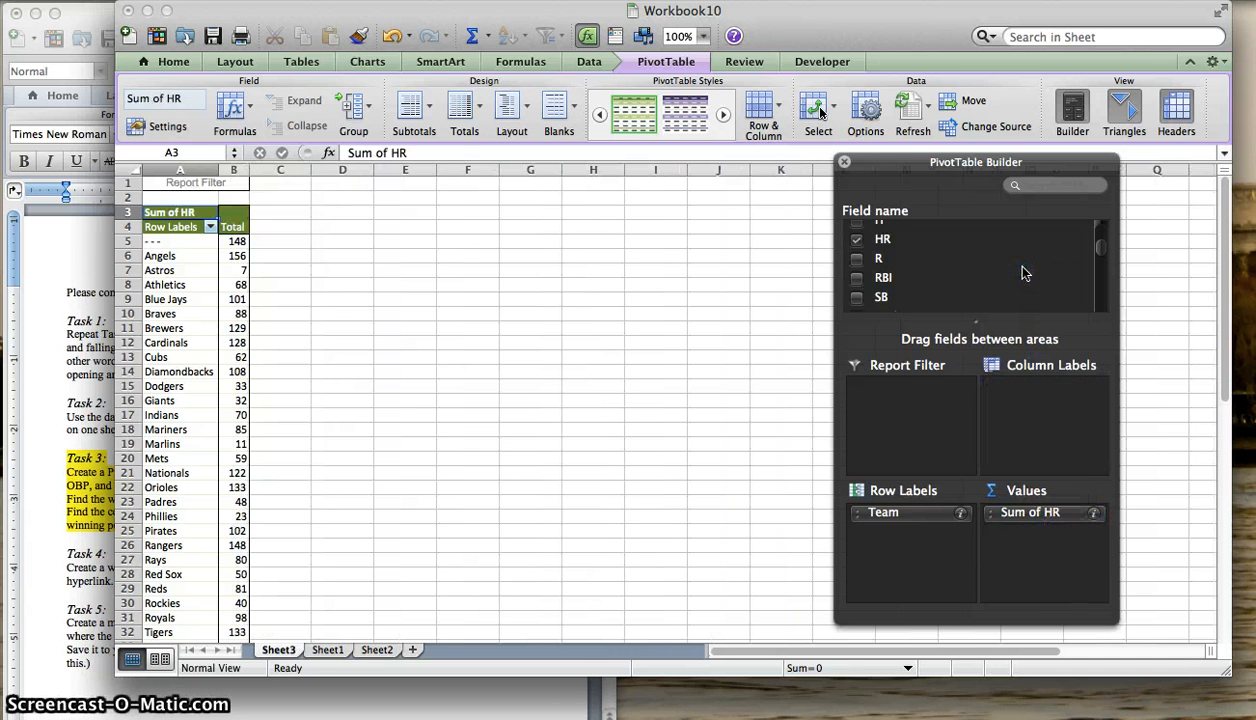
- Summarize the HR value field by Average
{"action": "left_click", "coordinate": [1023, 537]}
{"action": "left_click", "coordinate": [1096, 517]}
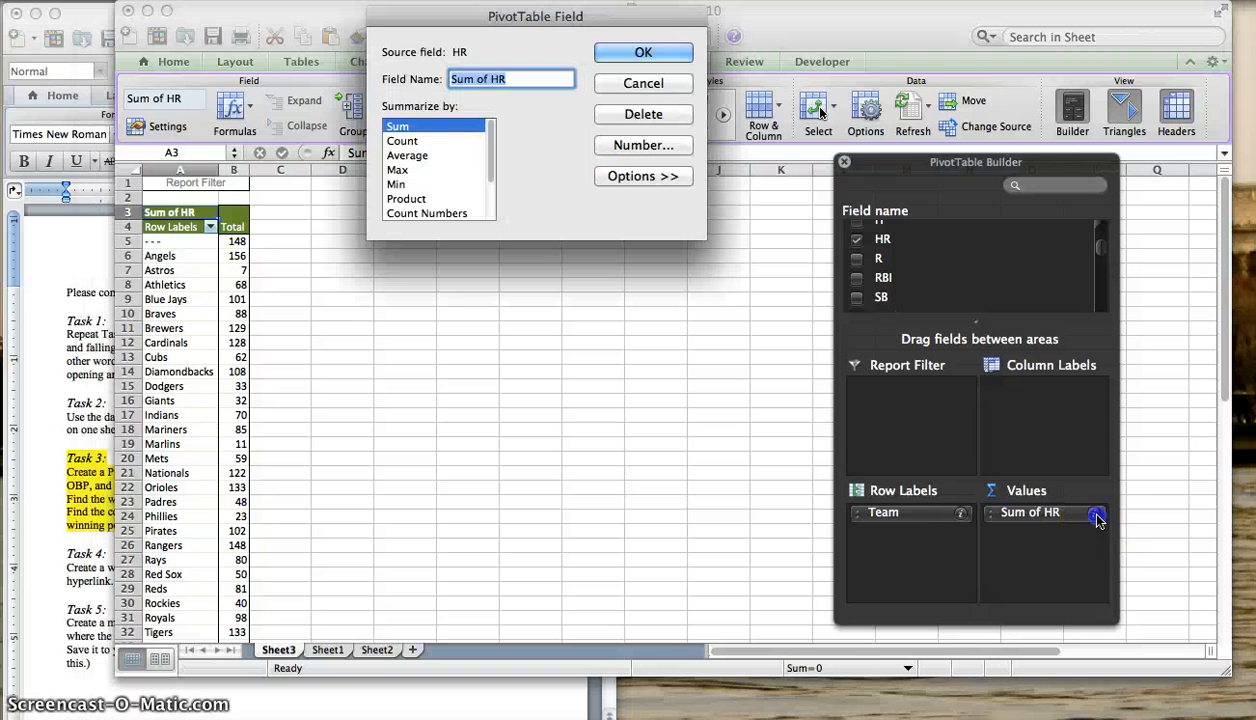
{"action": "left_click", "coordinate": [415, 157]}
{"action": "left_click", "coordinate": [640, 55]}
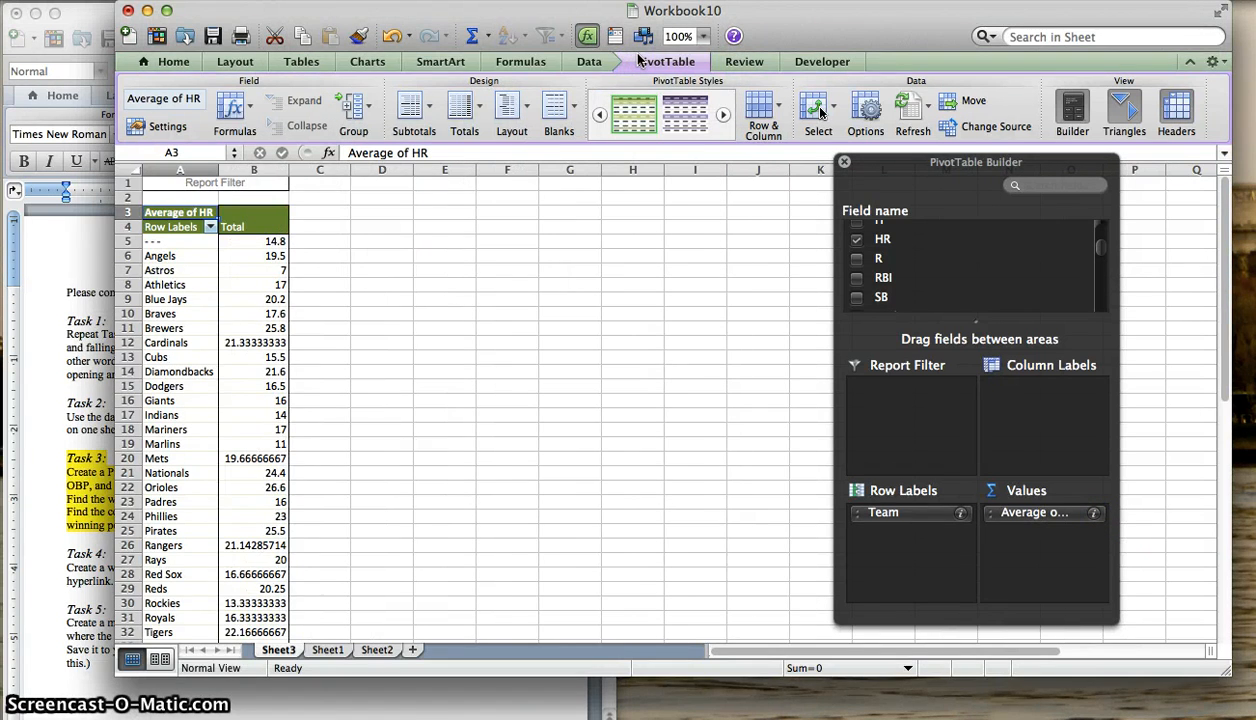
- Consult the Task 3 statistics list, add the AVG field to the PivotTable's values and summarize it by Average
{"action": "left_click", "coordinate": [28, 500]}
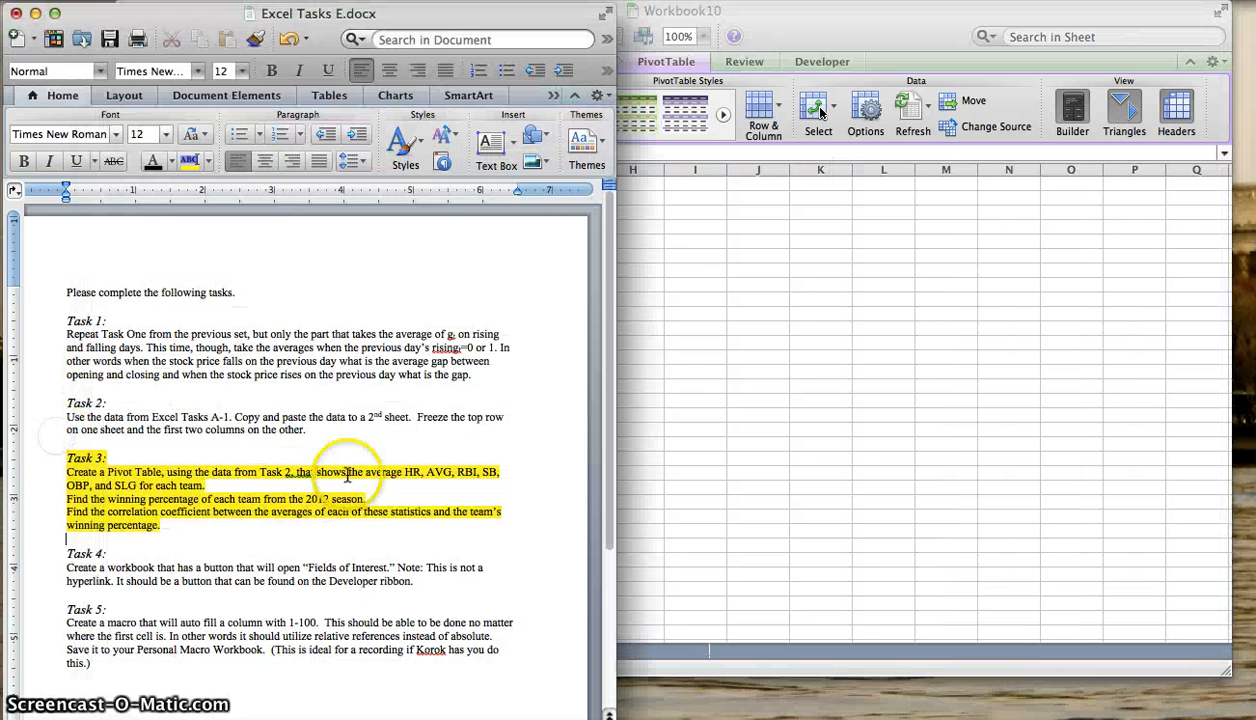
{"action": "left_click", "coordinate": [818, 412]}
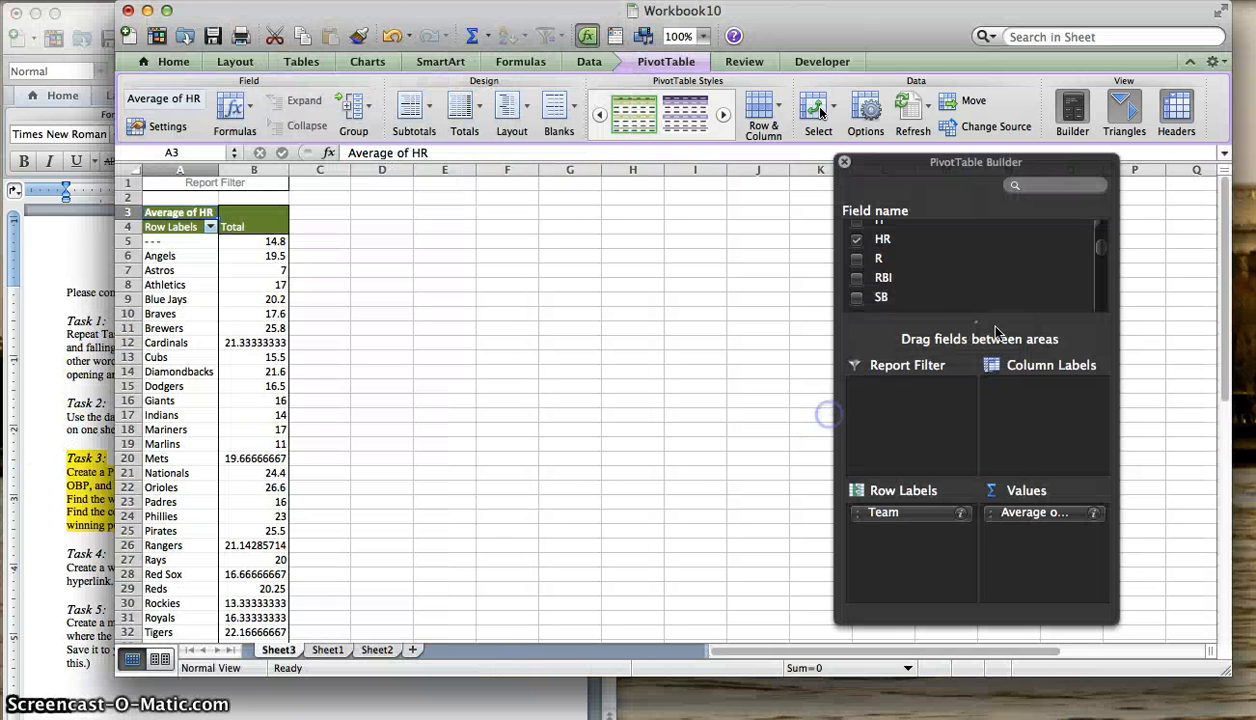
{"action": "scroll", "coordinate": [932, 275], "scroll_direction": "down", "scroll_amount": 3}
{"action": "scroll", "coordinate": [932, 280], "scroll_direction": "down", "scroll_amount": 2}
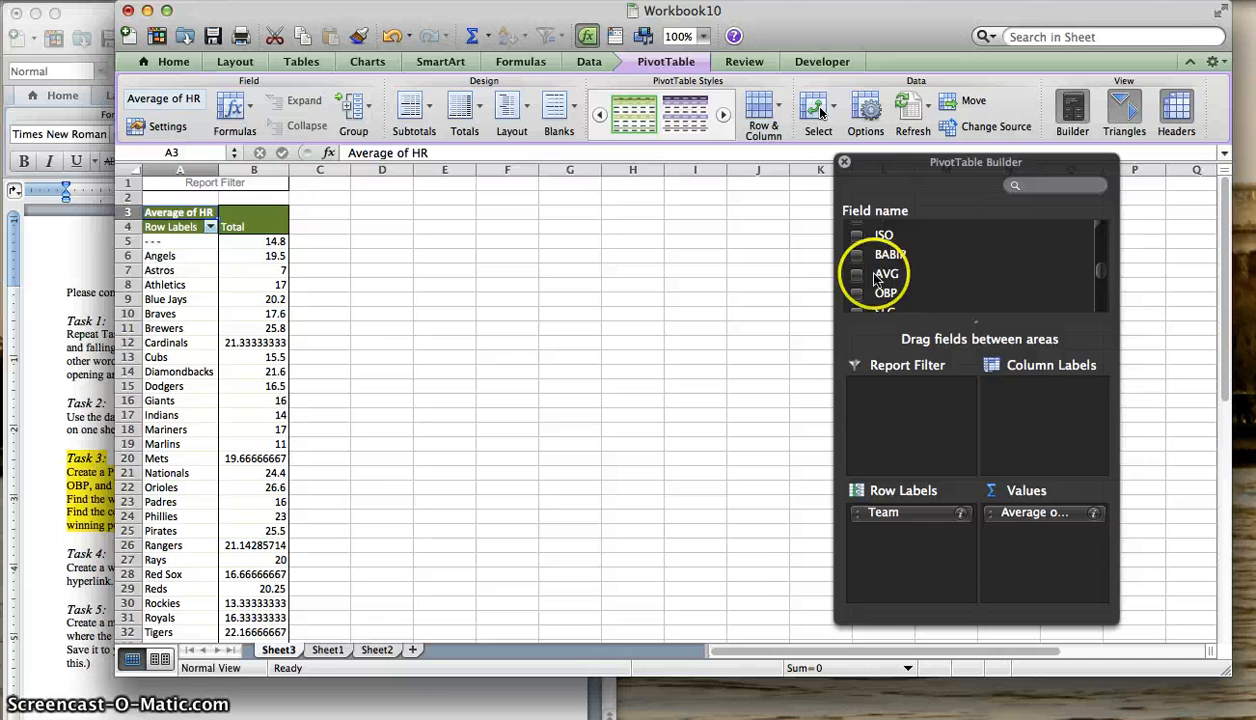
{"action": "left_click", "coordinate": [857, 278]}
{"action": "left_click", "coordinate": [857, 276]}
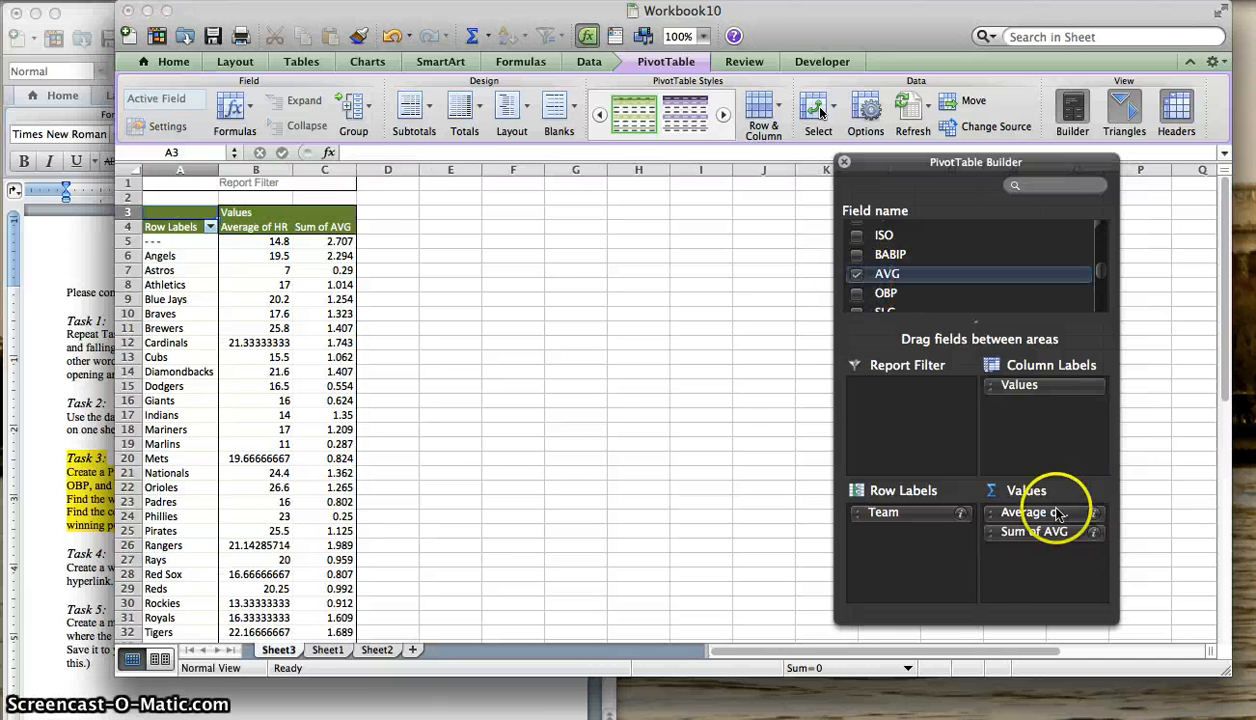
{"action": "left_click", "coordinate": [1097, 538]}
{"action": "left_click", "coordinate": [420, 154]}
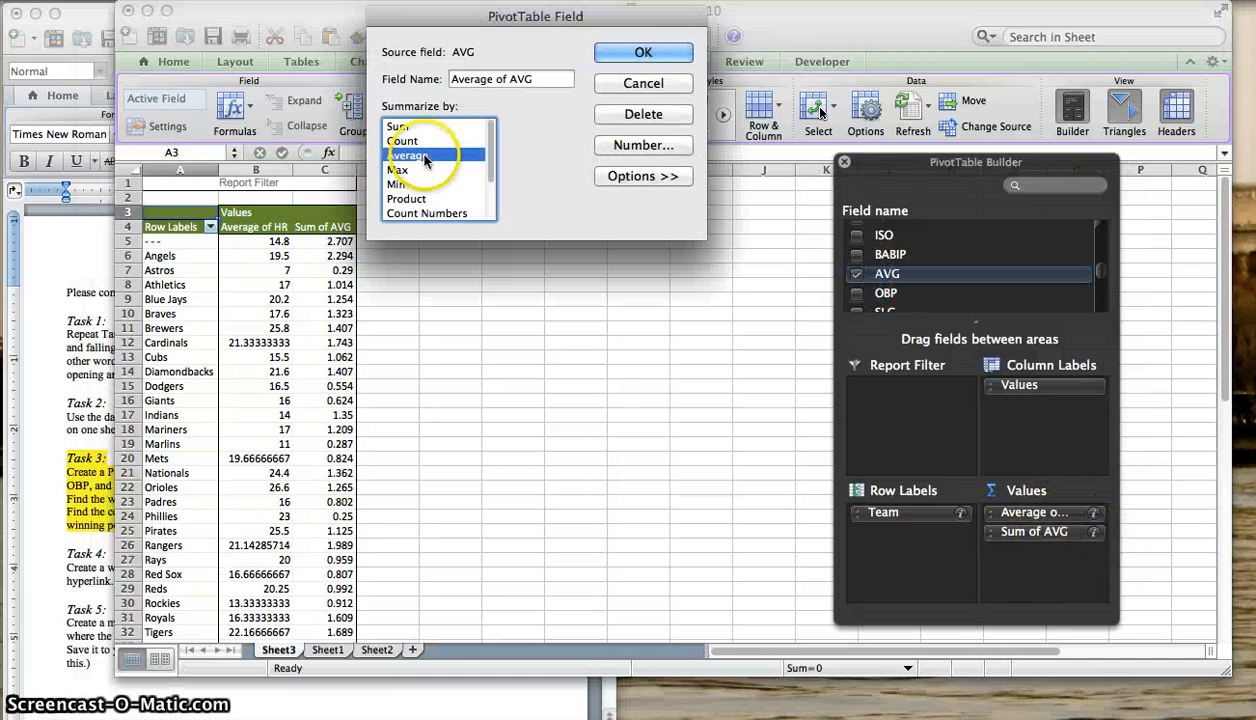
{"action": "left_click", "coordinate": [647, 50]}
- Recheck the Task 3 statistics list and add the RBI and SB fields to the PivotTable's values
{"action": "left_click", "coordinate": [84, 340]}
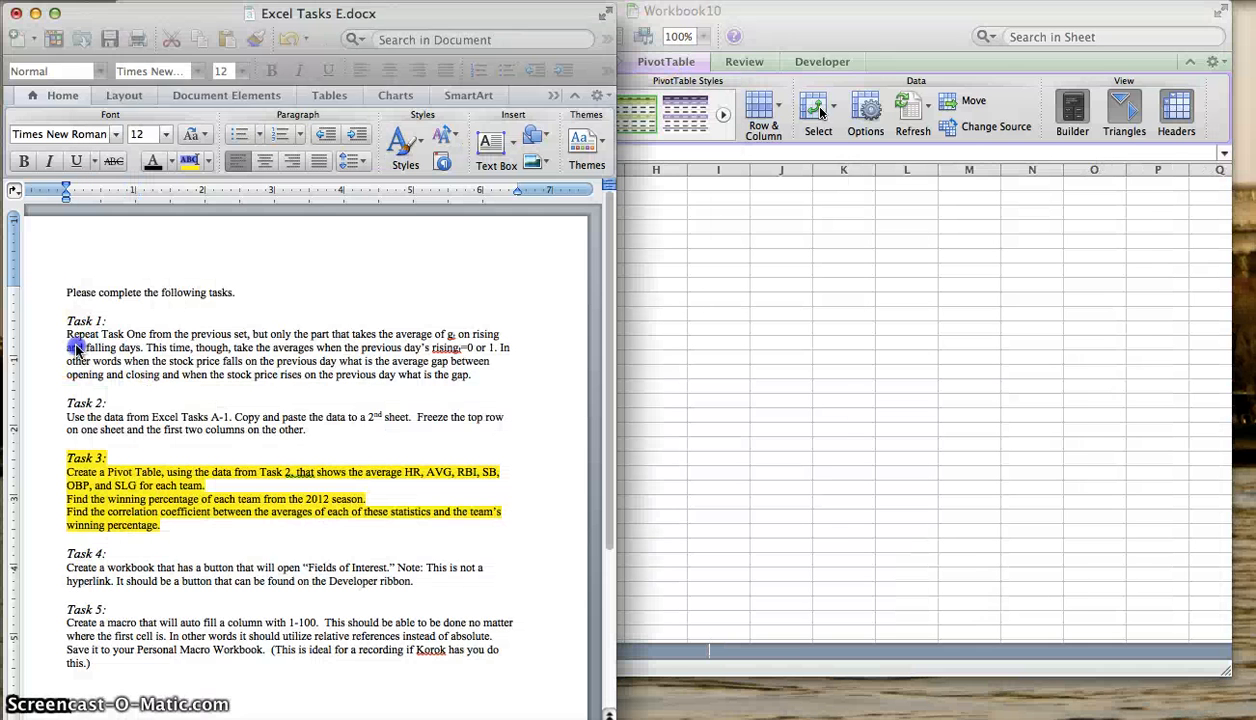
{"action": "left_click", "coordinate": [670, 470]}
{"action": "scroll", "coordinate": [900, 265], "scroll_direction": "down", "scroll_amount": 3}
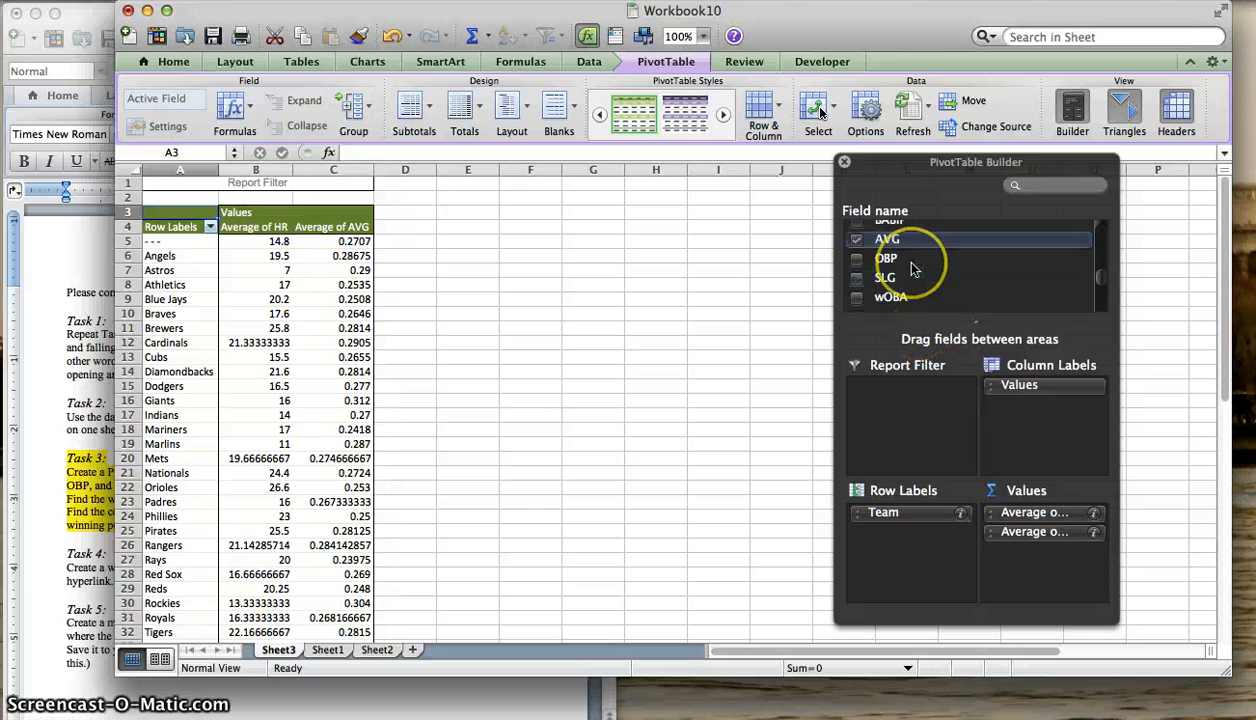
{"action": "scroll", "coordinate": [912, 270], "scroll_direction": "down", "scroll_amount": 3}
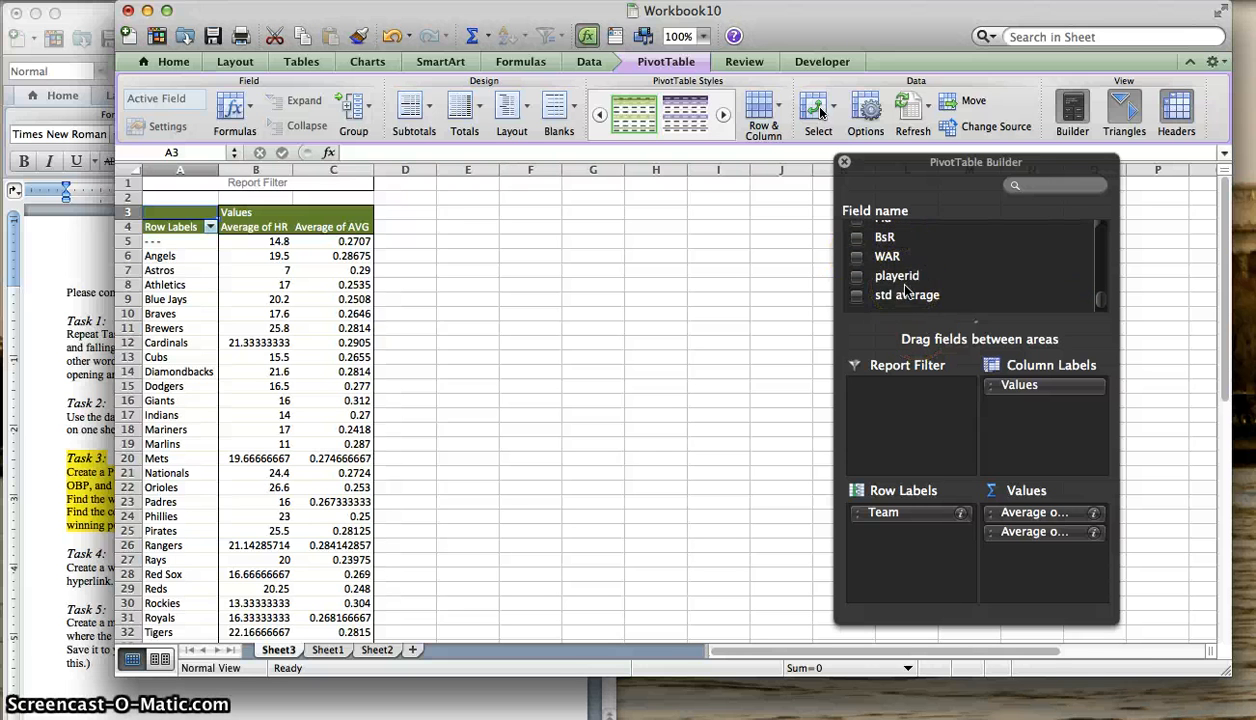
{"action": "scroll", "coordinate": [905, 291], "scroll_direction": "up", "scroll_amount": 5}
{"action": "scroll", "coordinate": [880, 275], "scroll_direction": "up", "scroll_amount": 2}
{"action": "left_click", "coordinate": [856, 267]}
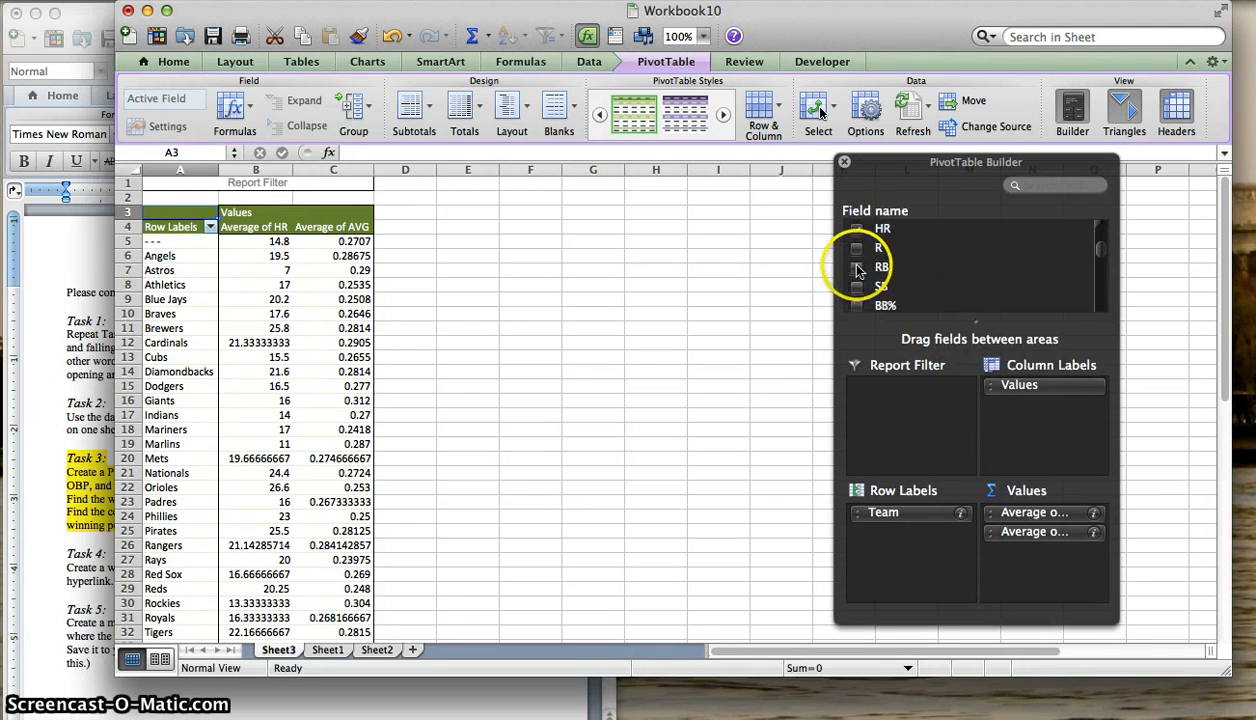
{"action": "left_click", "coordinate": [857, 288]}
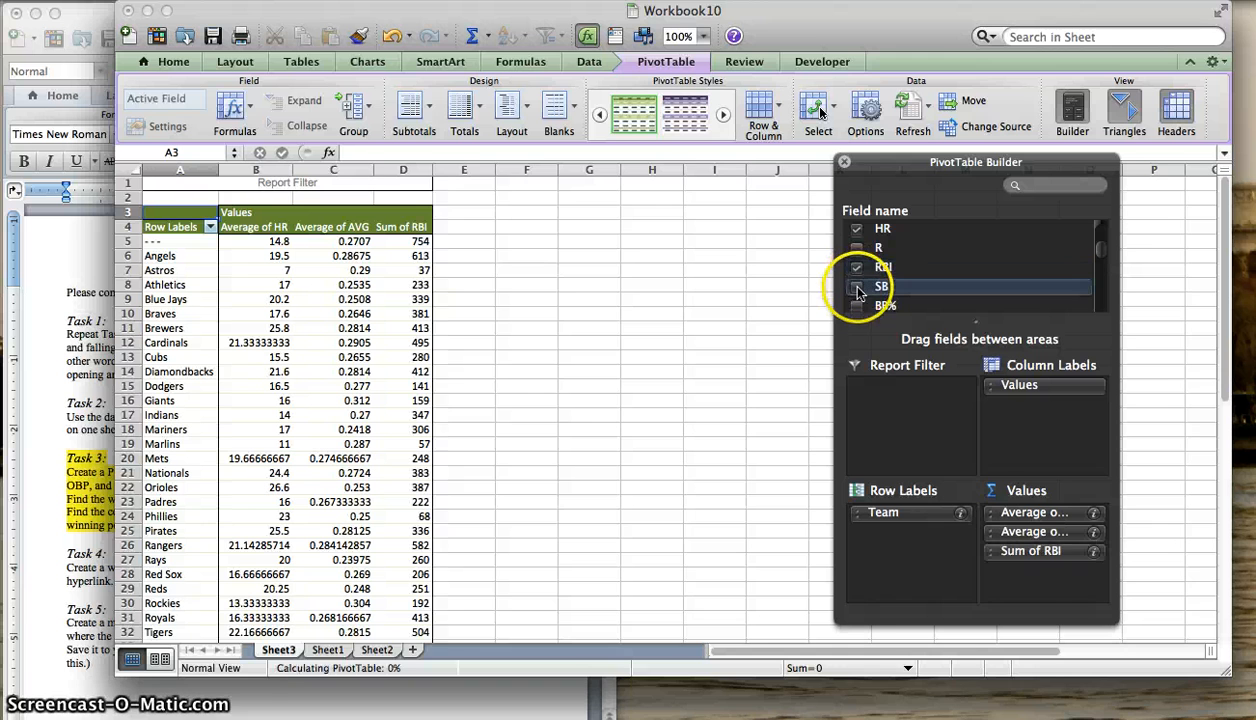
- Summarize the RBI and SB value fields by Average
{"action": "left_click", "coordinate": [1093, 551]}
{"action": "left_click", "coordinate": [407, 155]}
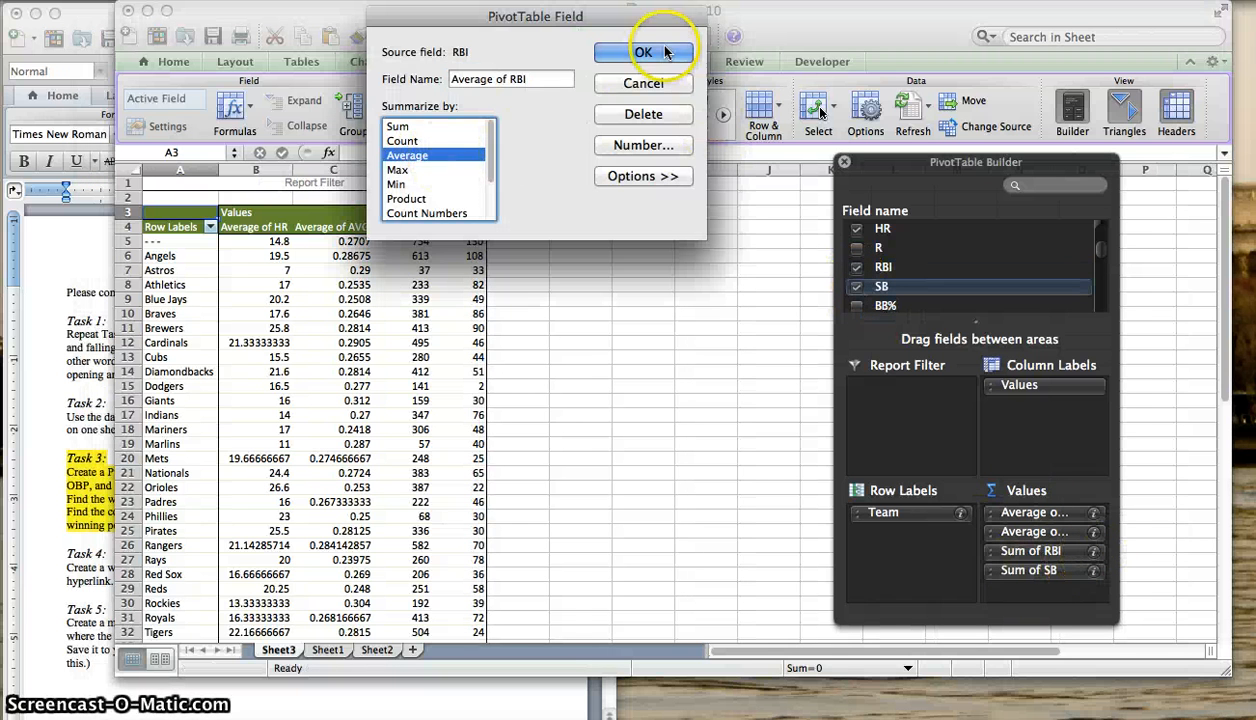
{"action": "left_click", "coordinate": [643, 52]}
{"action": "left_click", "coordinate": [1093, 570]}
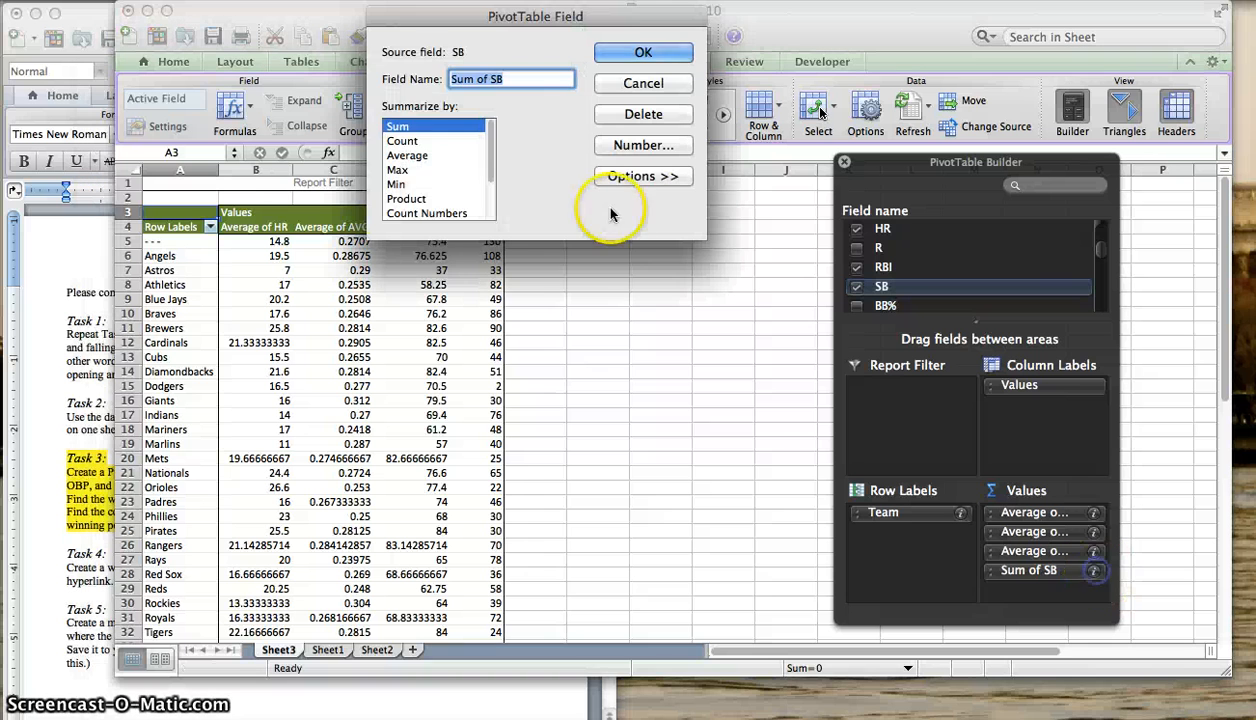
{"action": "left_click", "coordinate": [407, 156]}
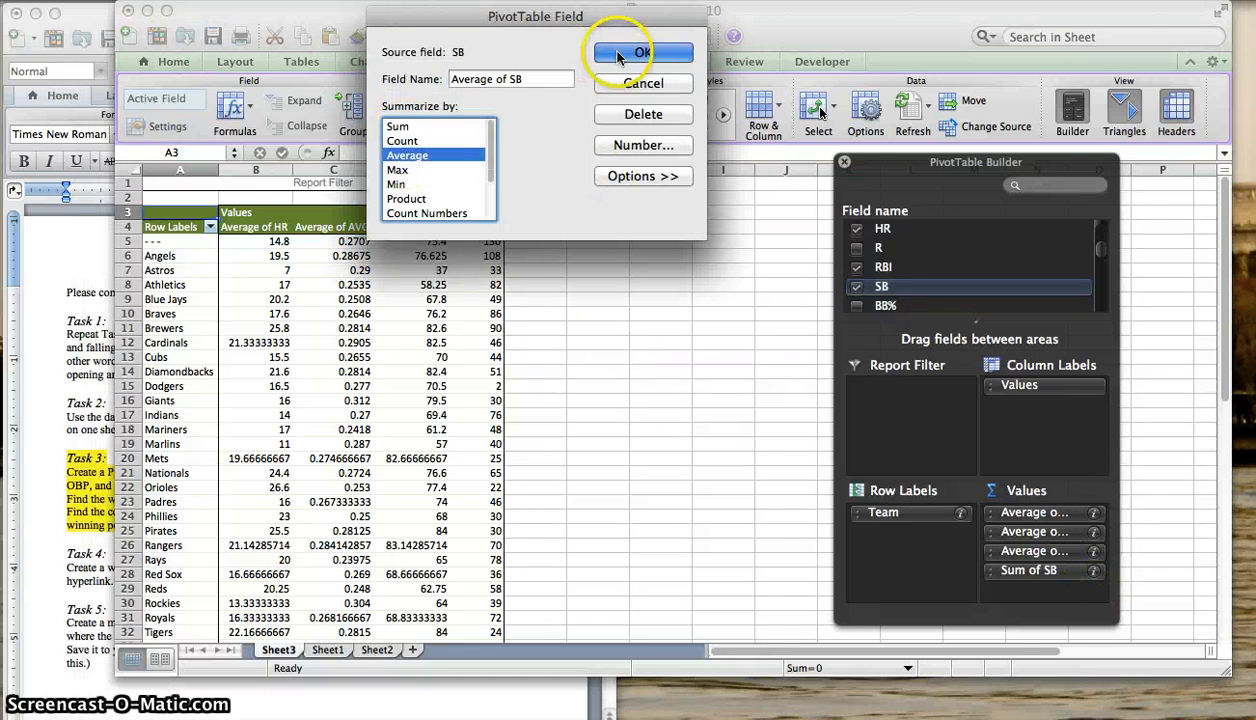
{"action": "left_click", "coordinate": [665, 52]}
- Check the remaining Task 3 statistics and add the OBP and SLG fields to the PivotTable's values
{"action": "left_click", "coordinate": [33, 372]}
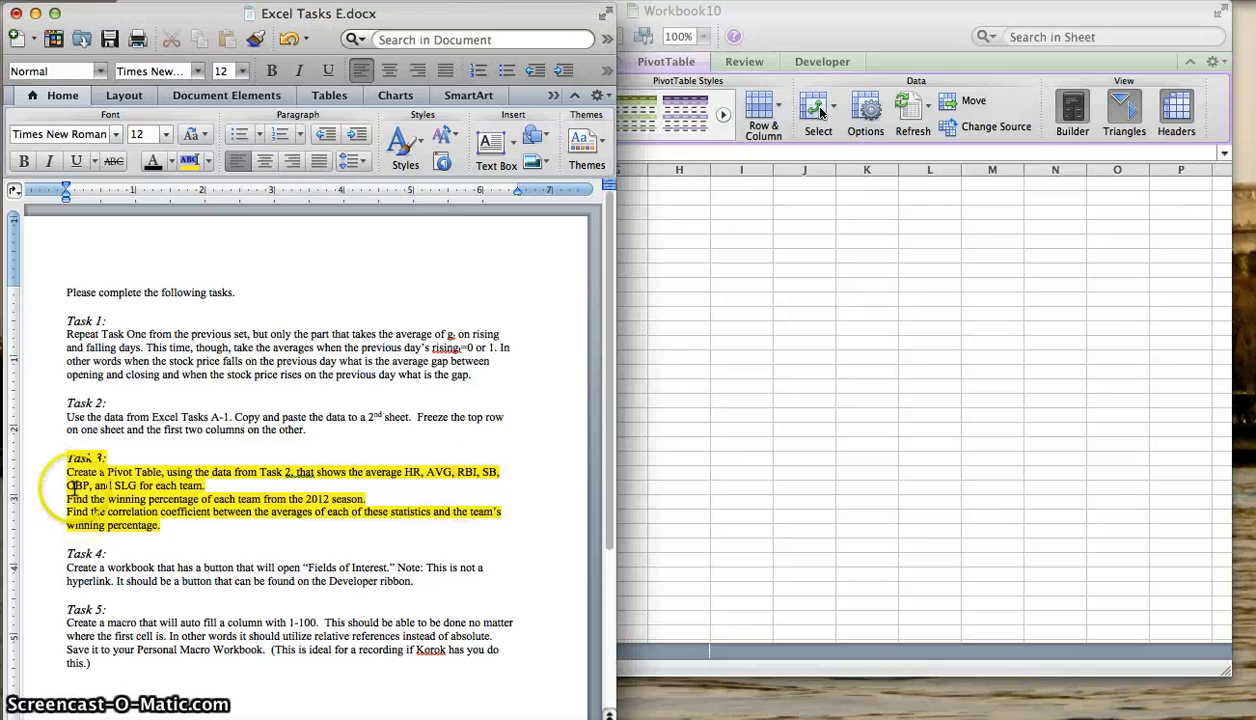
{"action": "left_click", "coordinate": [803, 435]}
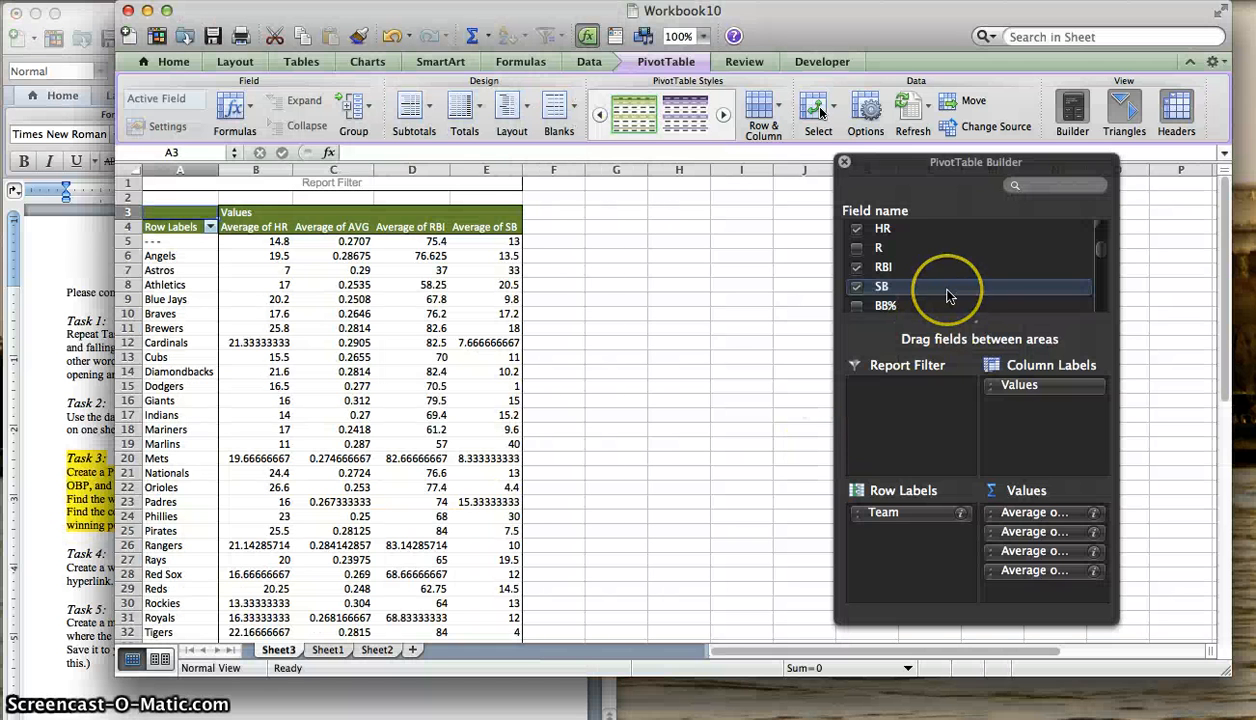
{"action": "scroll", "coordinate": [950, 296], "scroll_direction": "up", "scroll_amount": 2}
{"action": "scroll", "coordinate": [950, 296], "scroll_direction": "down", "scroll_amount": 8}
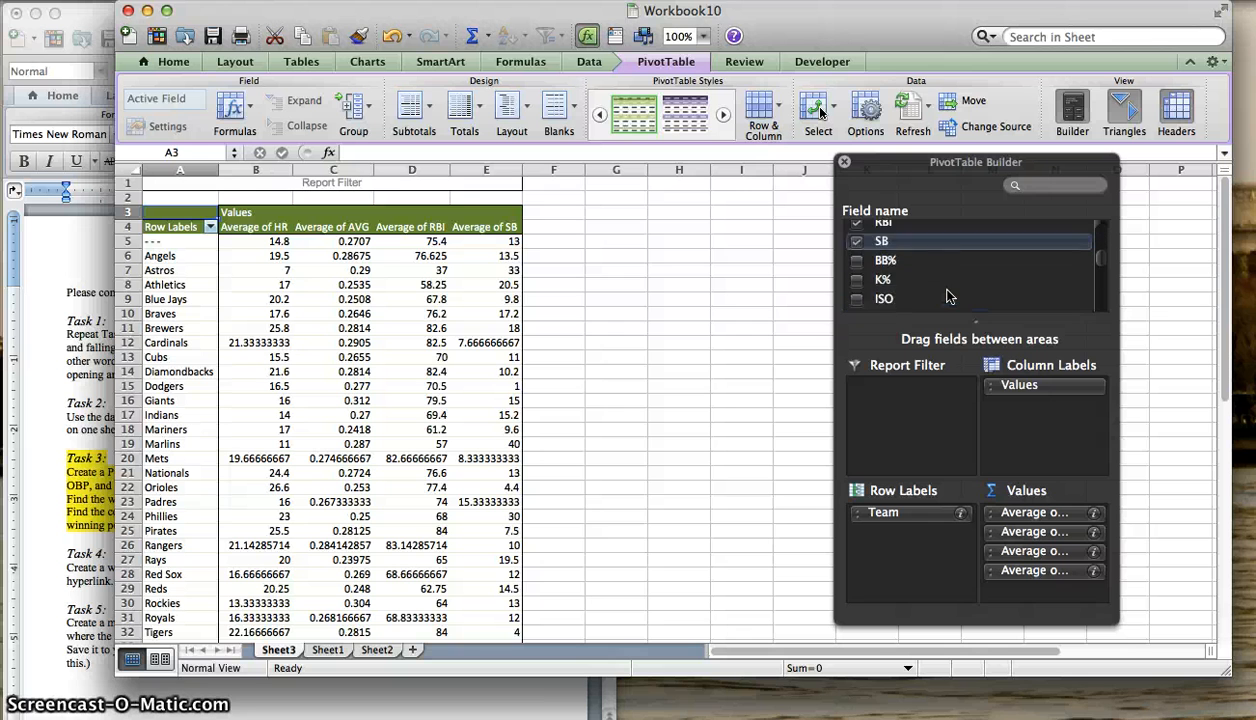
{"action": "left_click", "coordinate": [856, 259]}
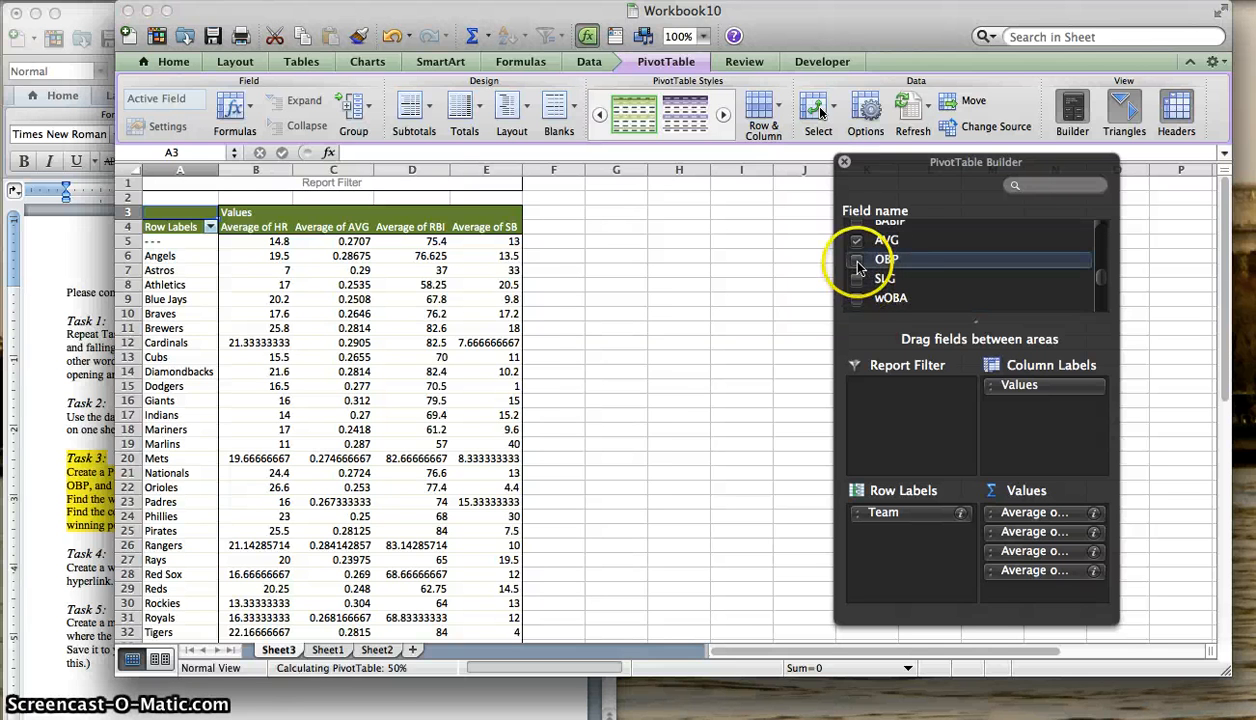
{"action": "left_click", "coordinate": [856, 279]}
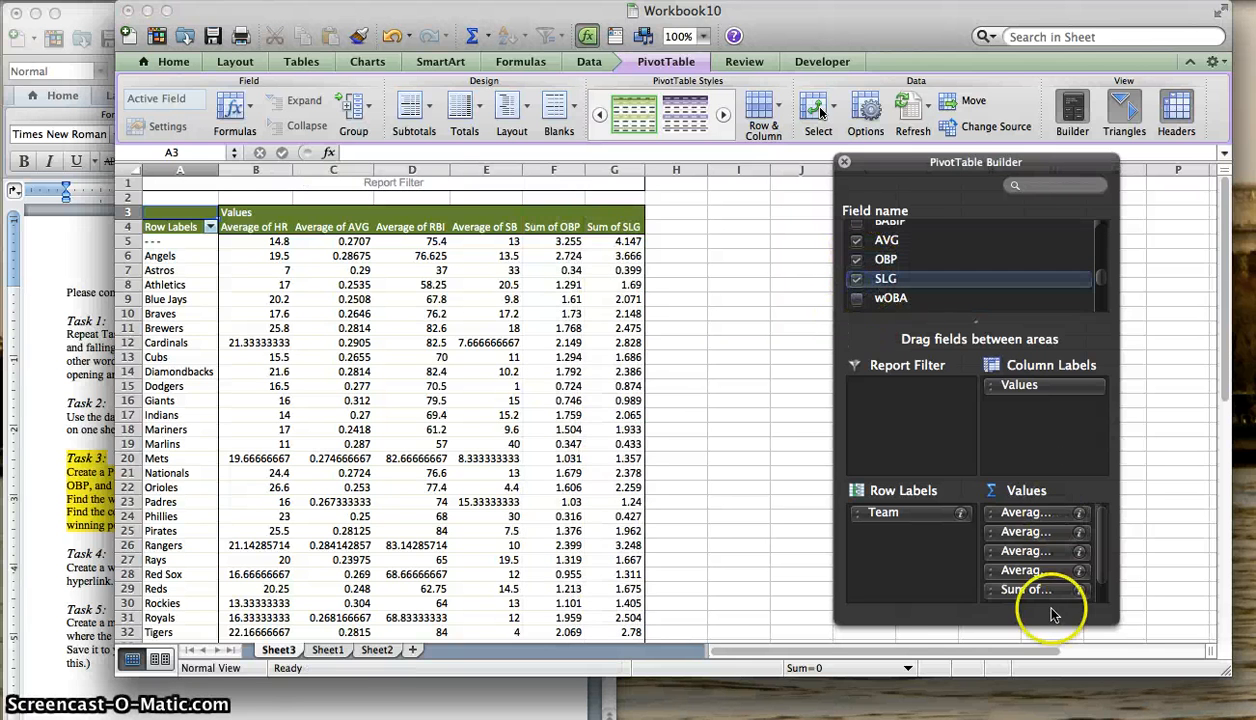
- Summarize the OBP and SLG value fields by Average
{"action": "left_click", "coordinate": [1080, 590]}
{"action": "left_click", "coordinate": [396, 170]}
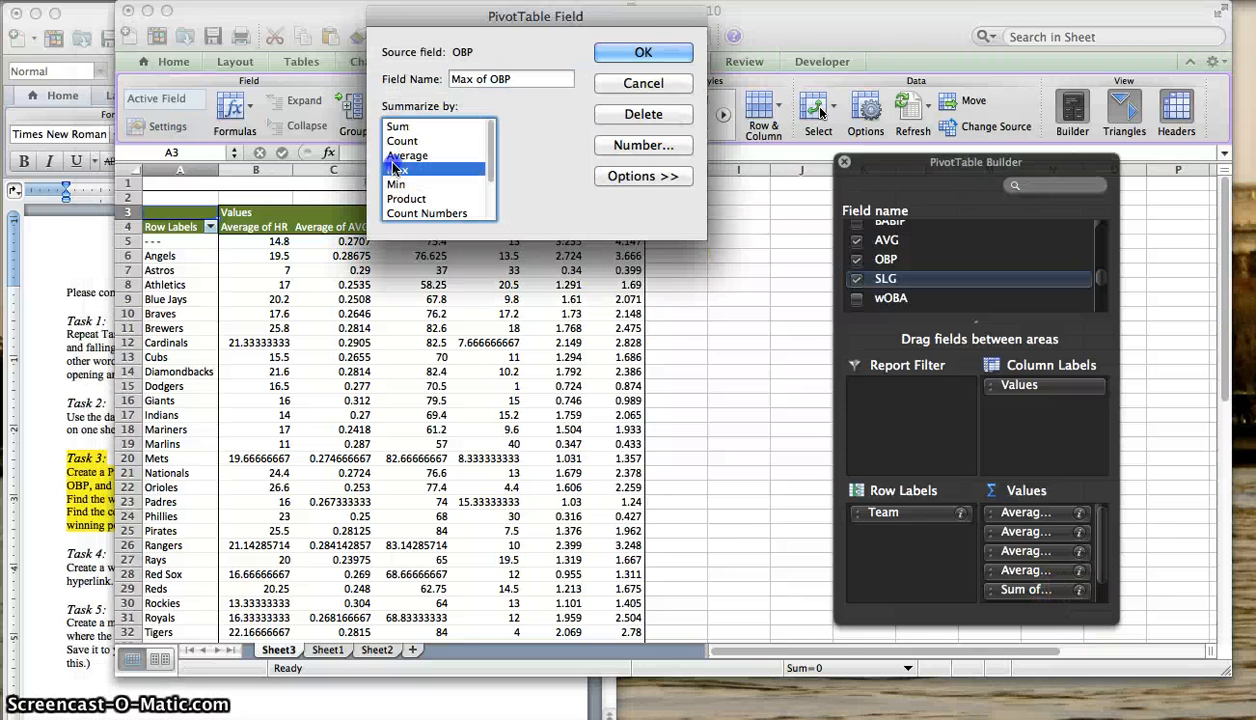
{"action": "left_click", "coordinate": [400, 156]}
{"action": "left_click", "coordinate": [643, 52]}
{"action": "left_click", "coordinate": [1068, 577]}
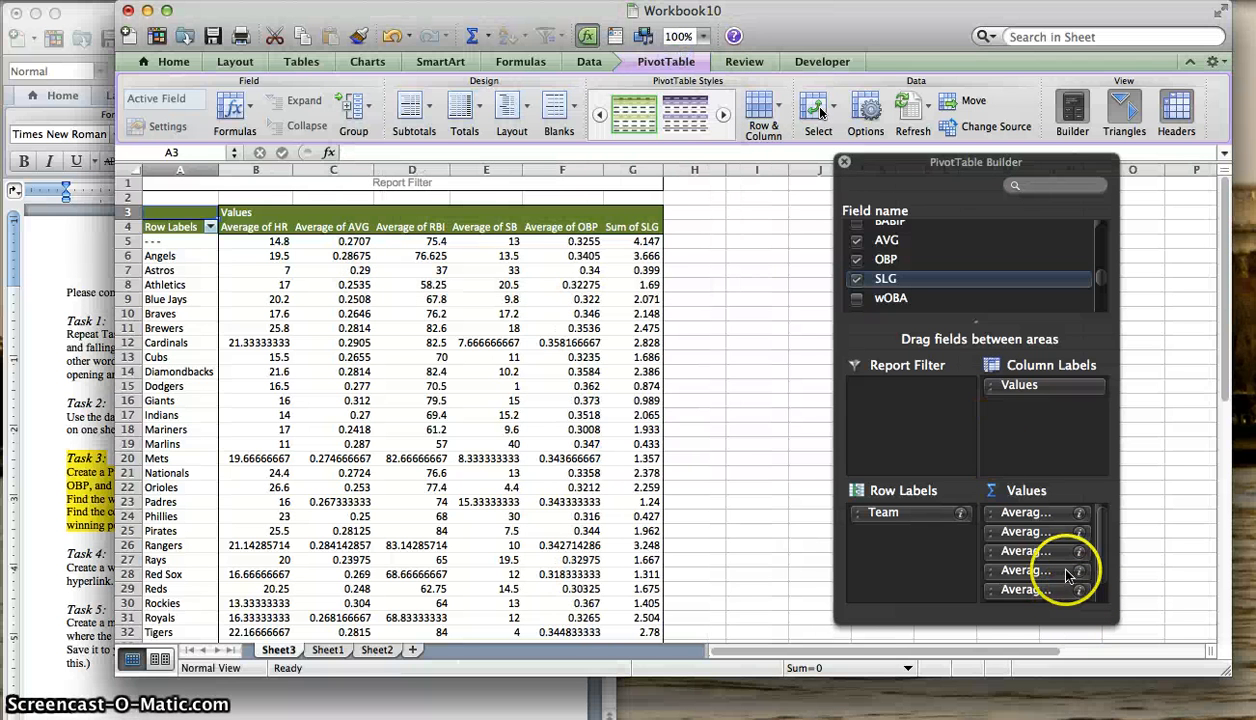
{"action": "left_click", "coordinate": [1078, 592]}
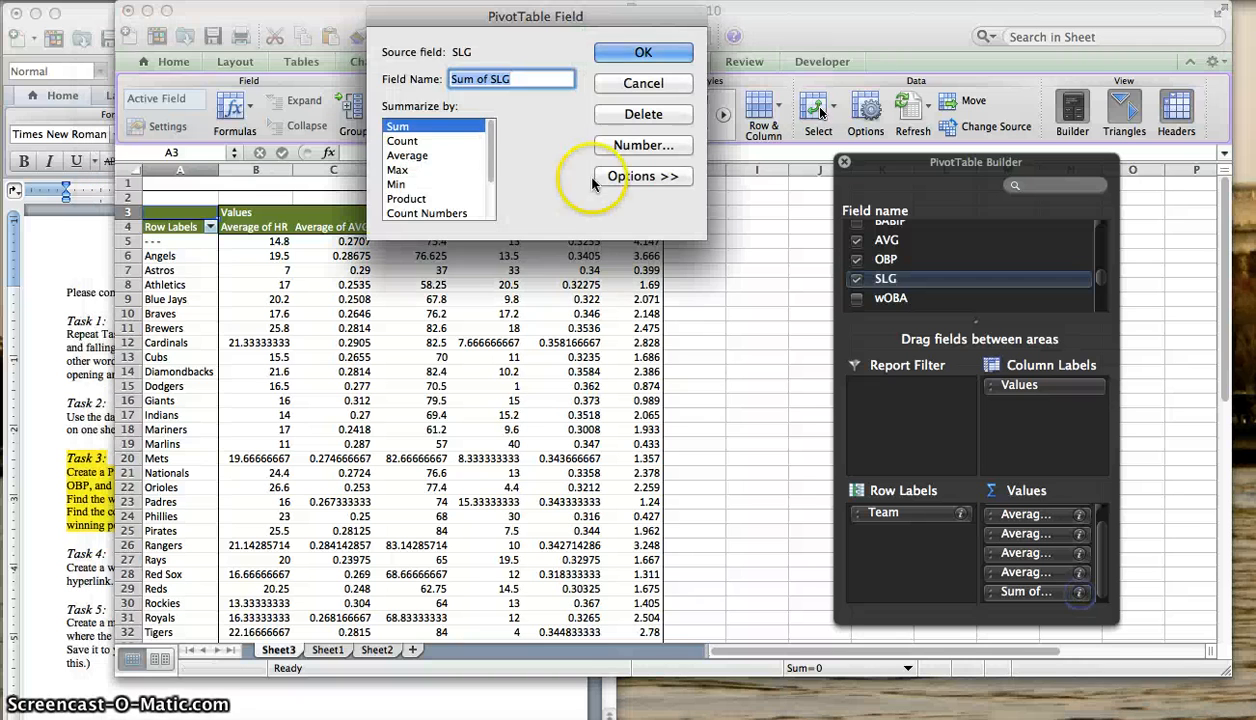
{"action": "left_click", "coordinate": [419, 153]}
{"action": "left_click", "coordinate": [643, 52]}
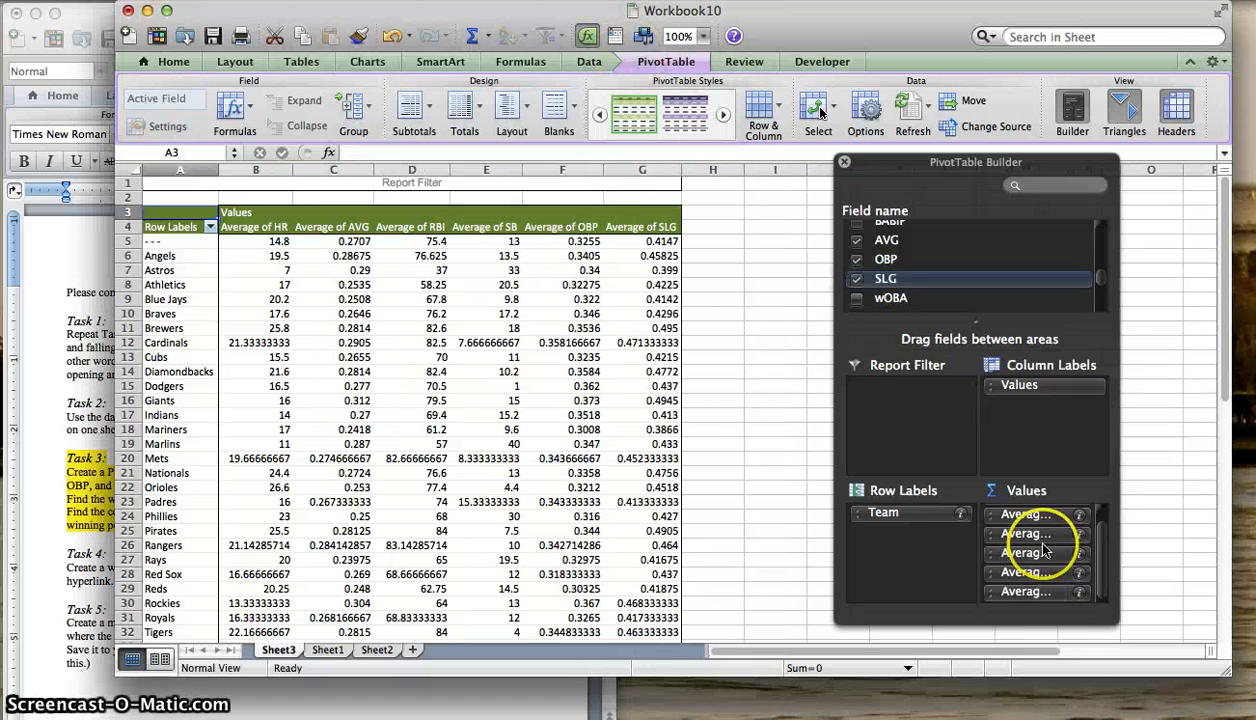
- Review the Task 3 winning-percentage instruction, paste the copied 2012 winning percentages into column H, and fit the column's width
{"action": "scroll", "coordinate": [1045, 551], "scroll_direction": "up", "scroll_amount": 2}
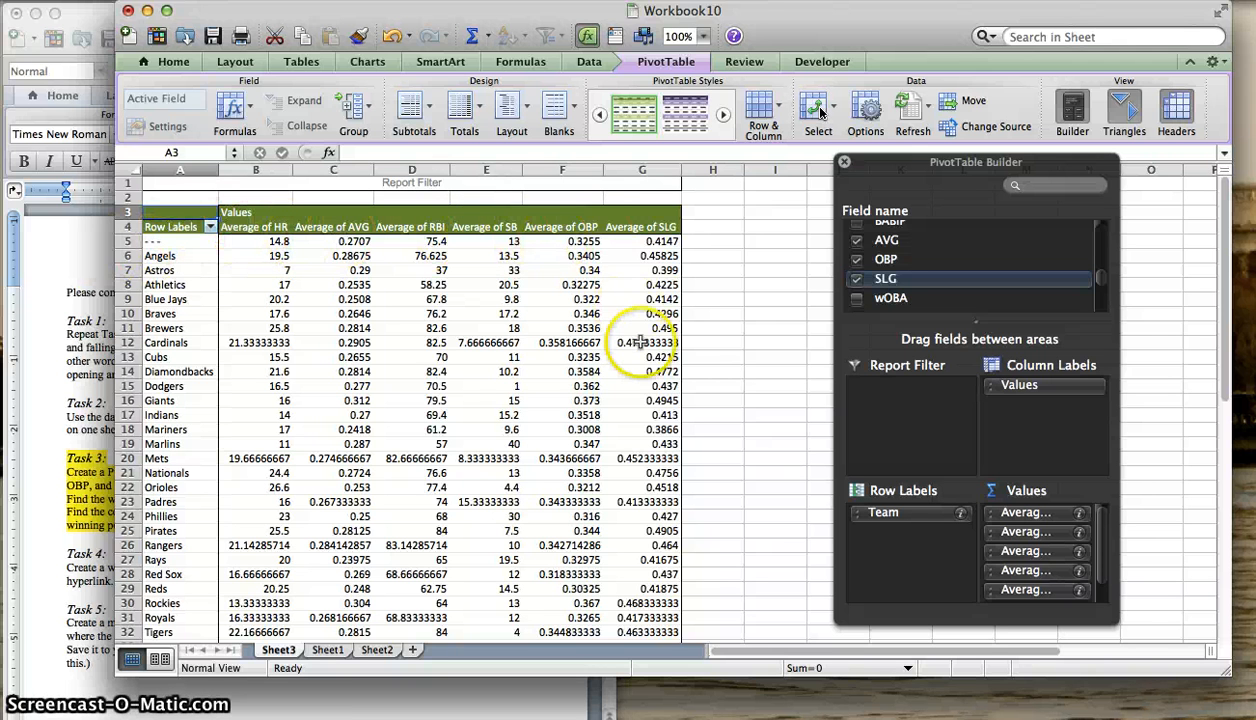
{"action": "left_click", "coordinate": [88, 472]}
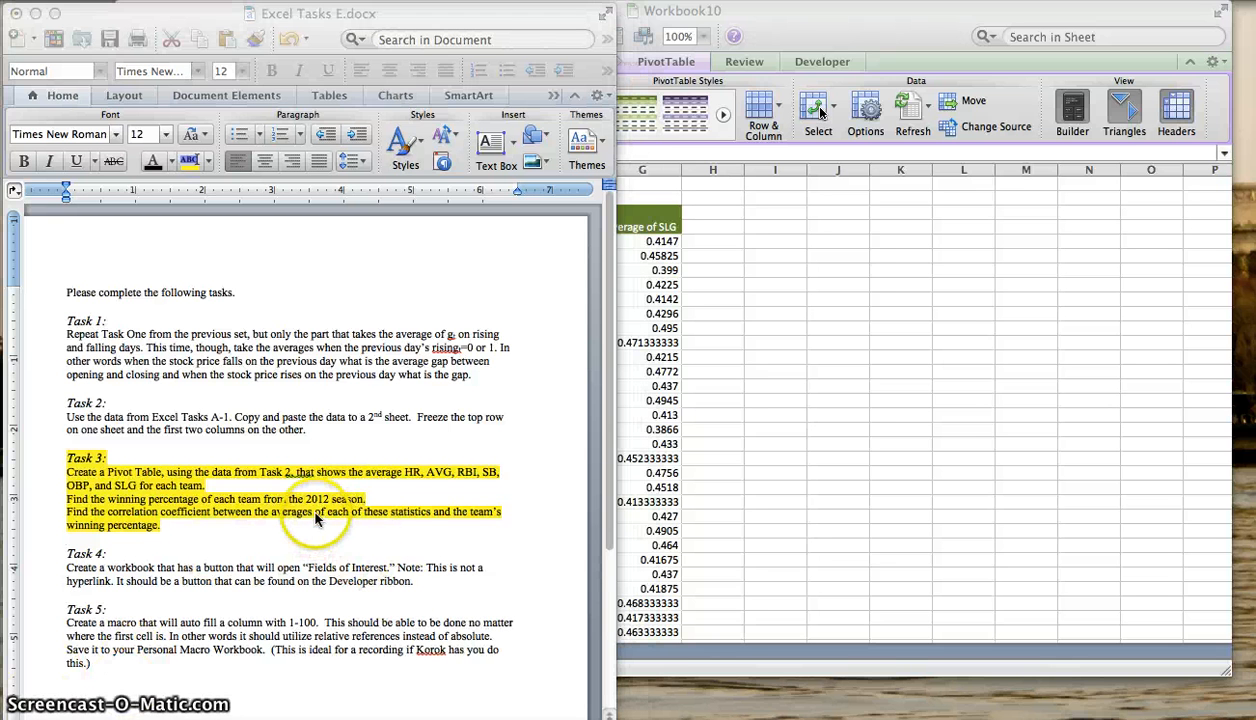
{"action": "left_click", "coordinate": [686, 222]}
{"action": "left_click", "coordinate": [712, 170]}
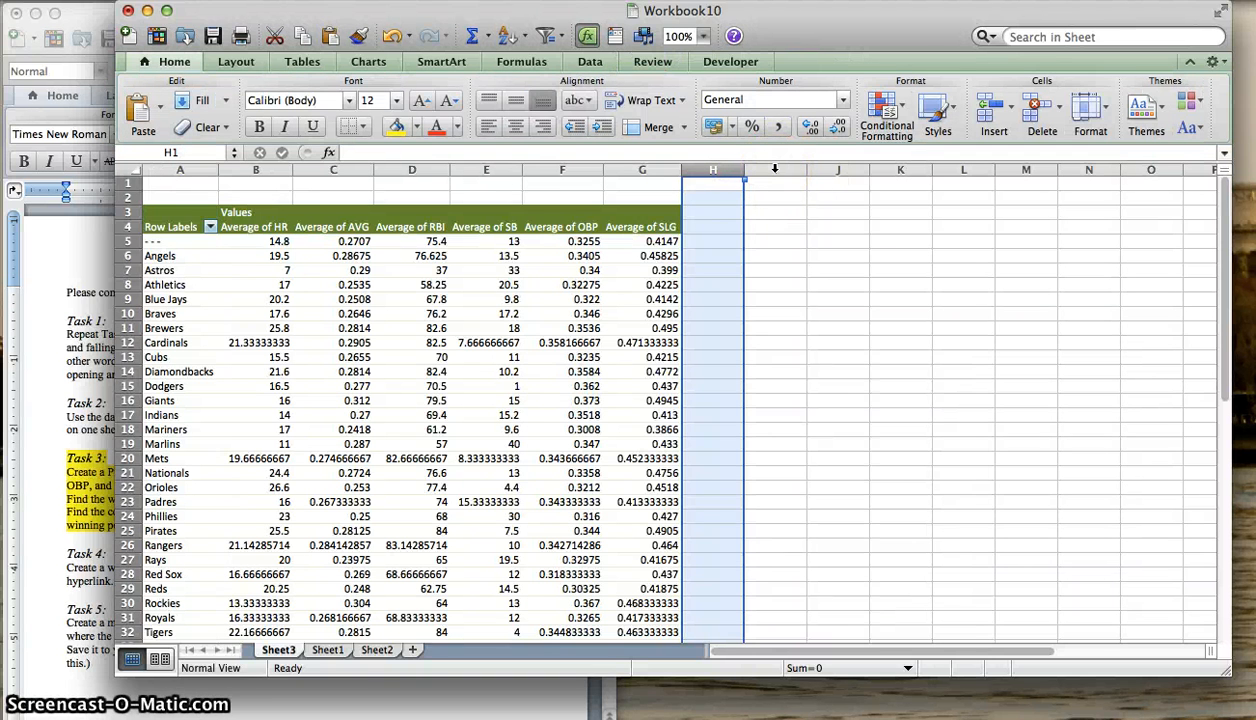
{"action": "key", "text": "super+v"}
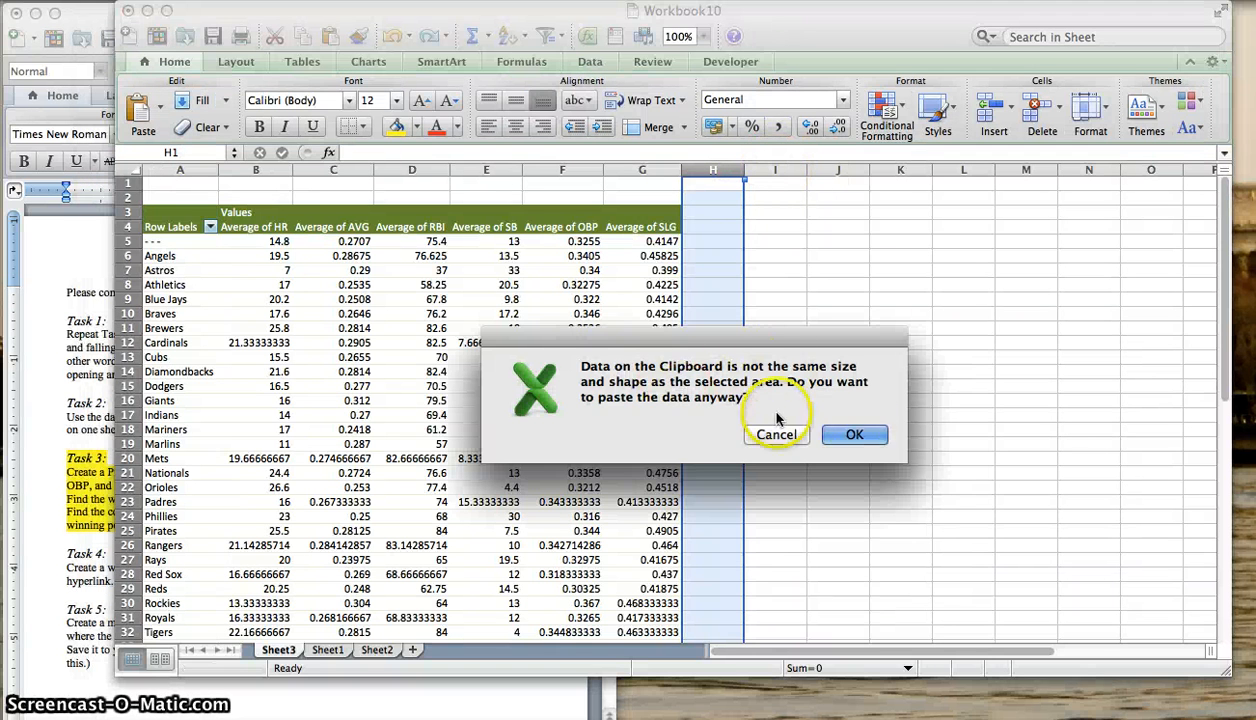
{"action": "left_click", "coordinate": [856, 437]}
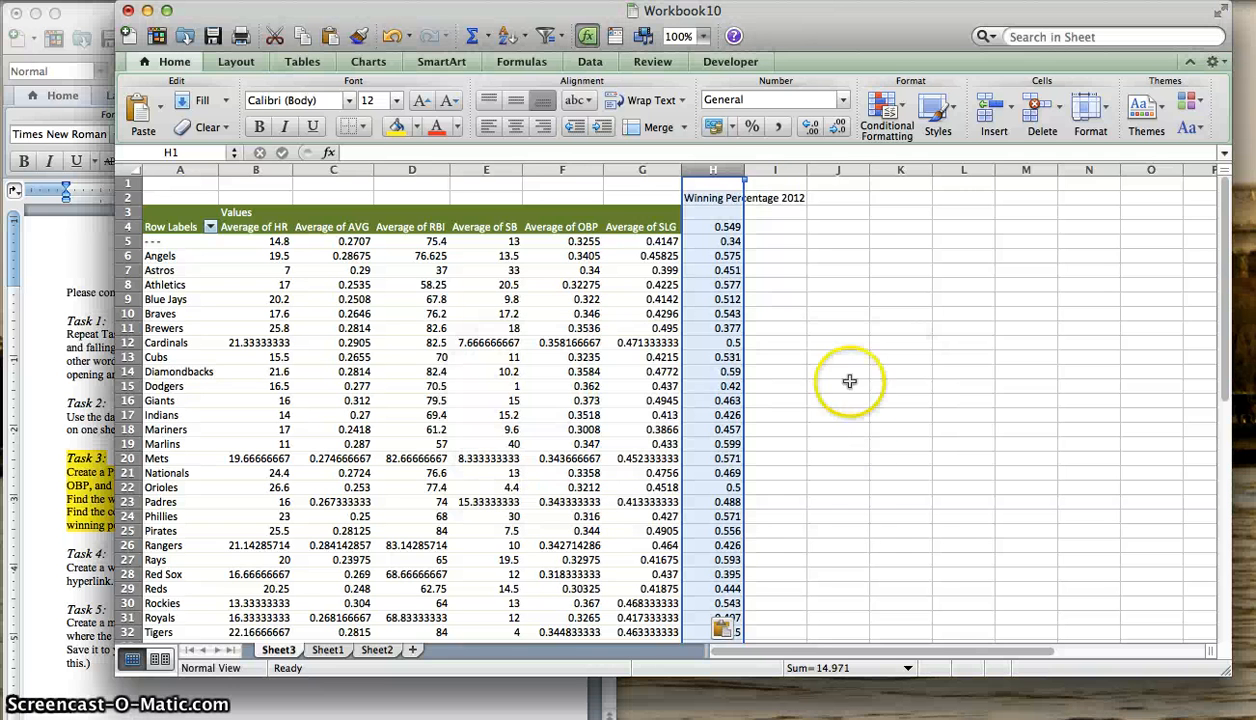
{"action": "double_click", "coordinate": [744, 177]}
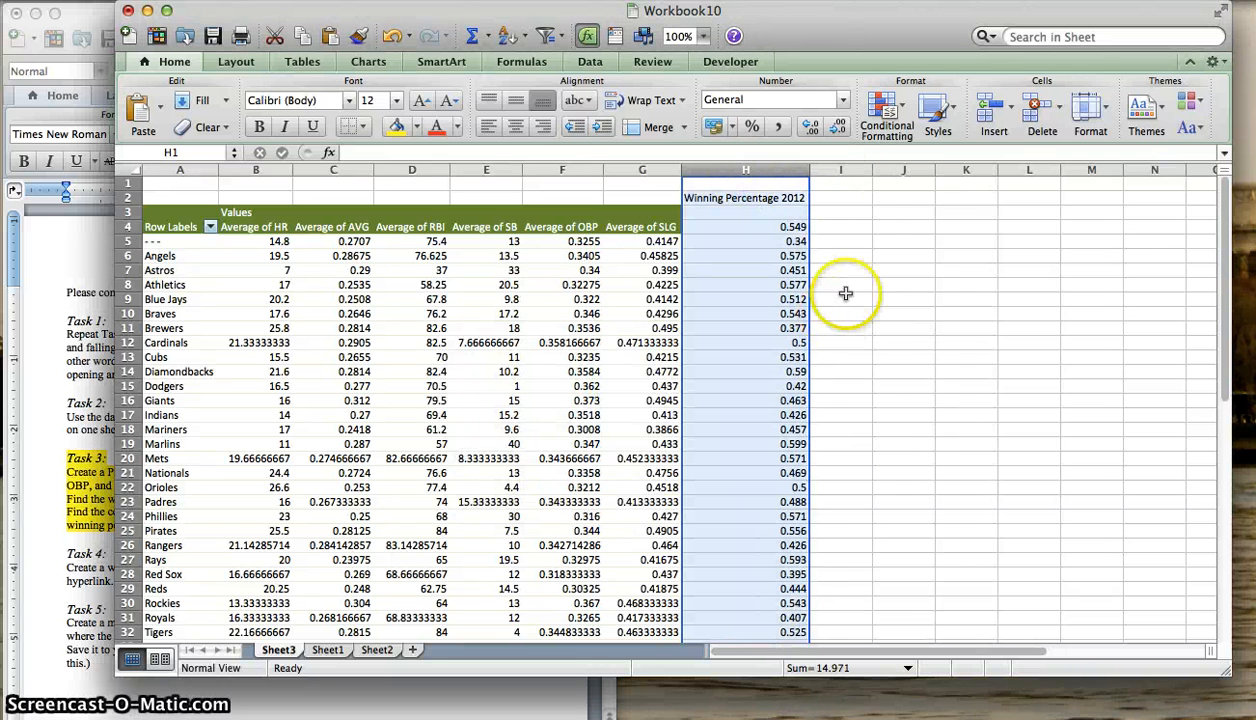
{"action": "left_click", "coordinate": [849, 289]}
- Insert a blank cell at H3, shifting the winning percentages down
{"action": "left_click", "coordinate": [794, 215]}
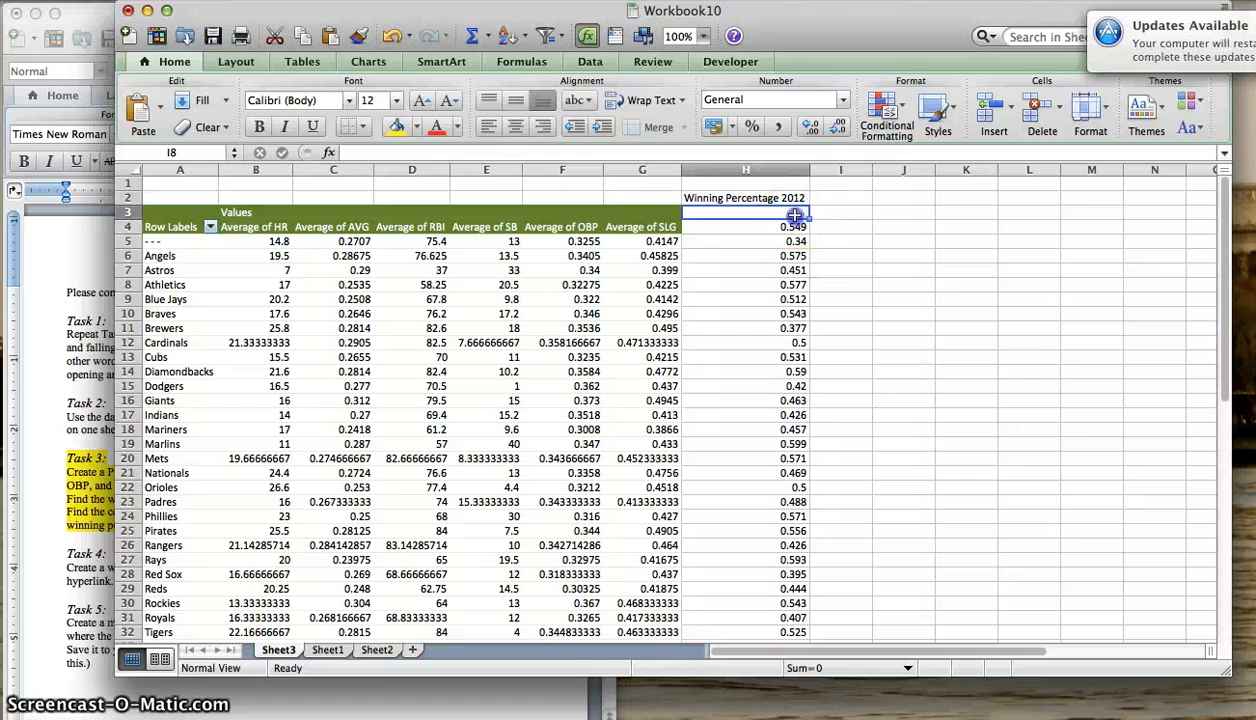
{"action": "left_click", "coordinate": [775, 226]}
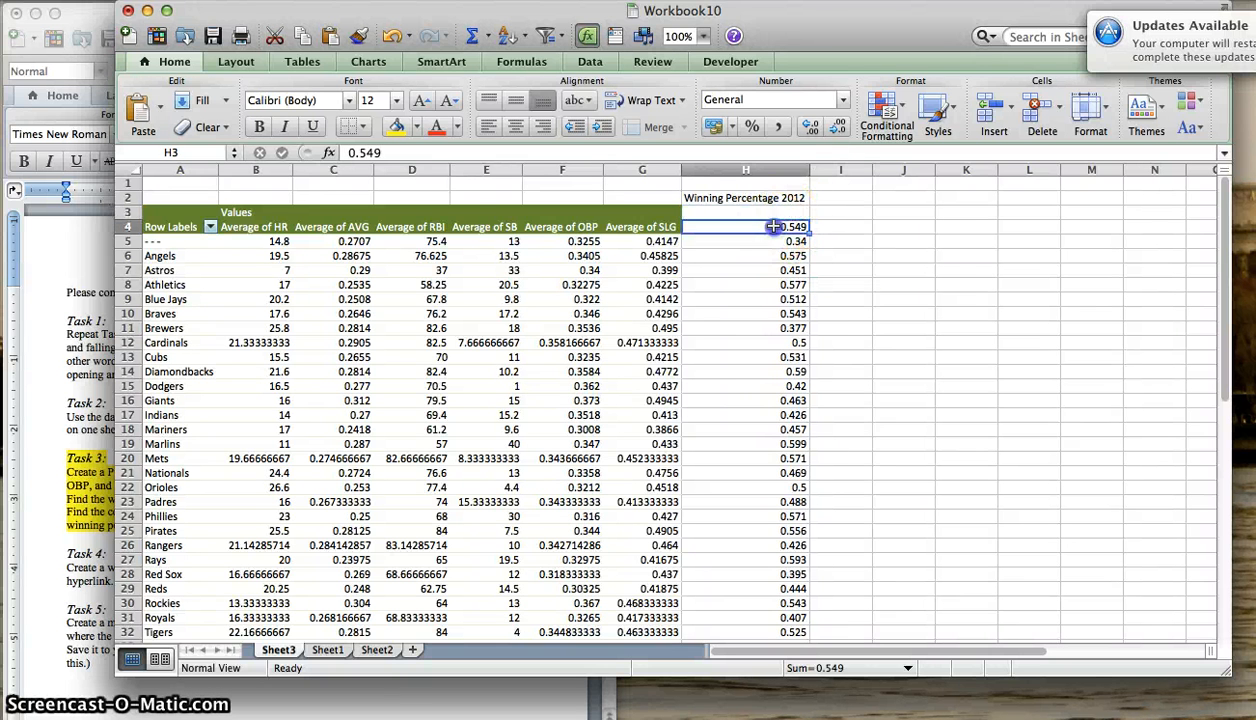
{"action": "left_click", "coordinate": [771, 214]}
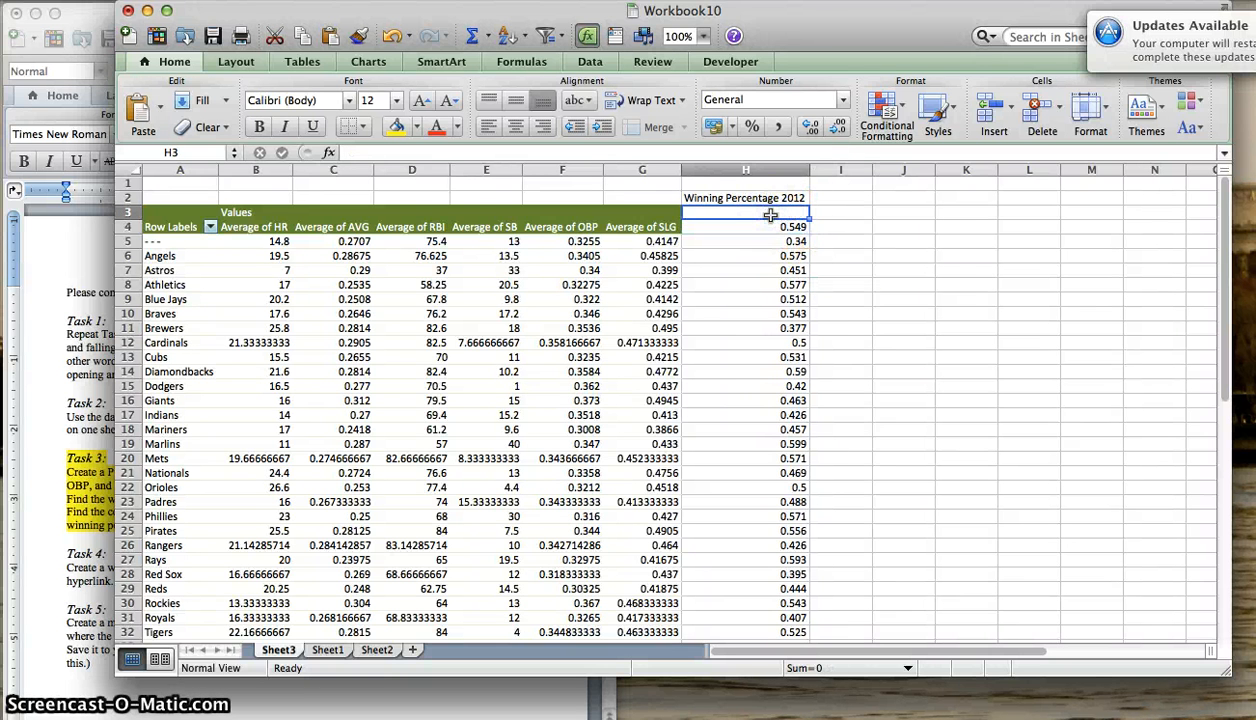
{"action": "right_click", "coordinate": [771, 218]}
{"action": "left_click", "coordinate": [865, 356]}
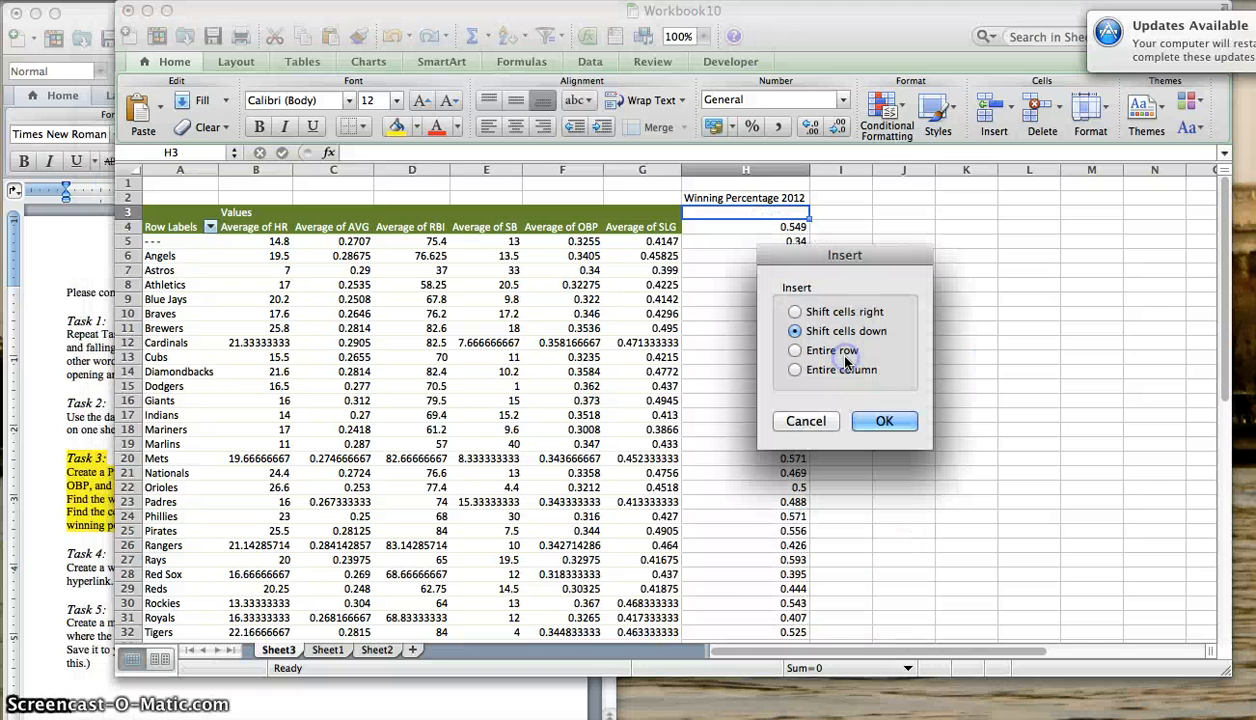
{"action": "left_click", "coordinate": [884, 421]}
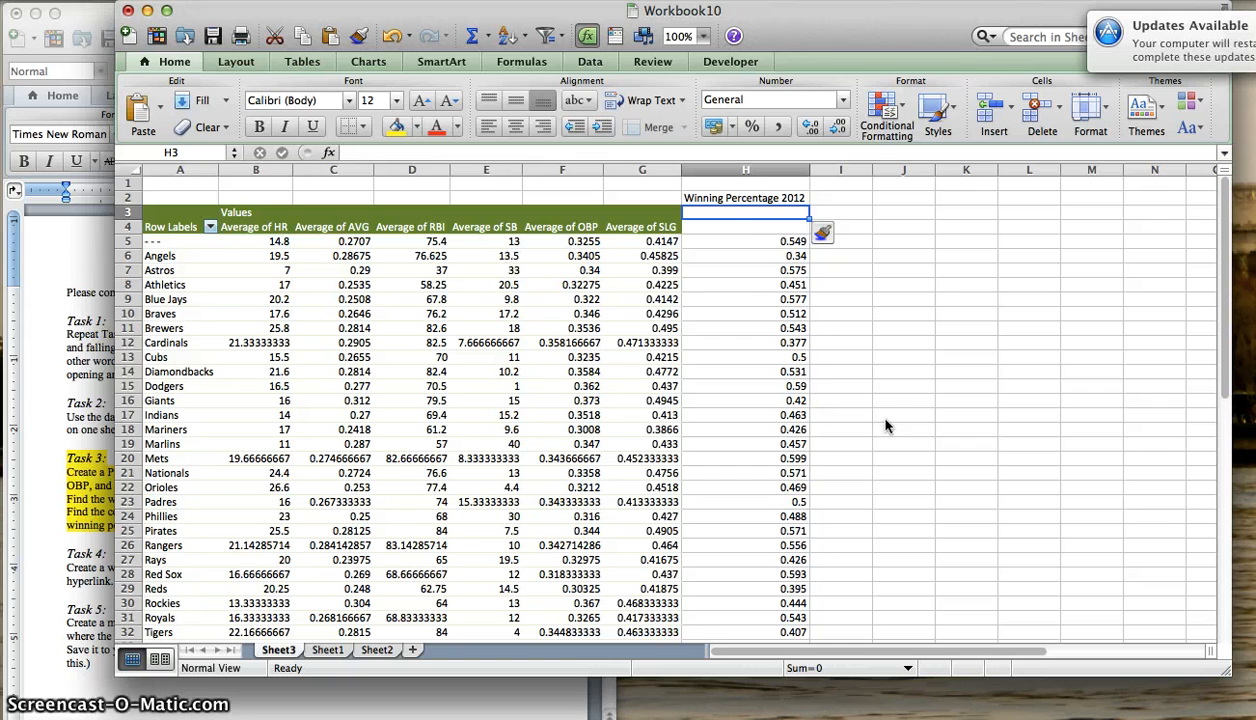
- Insert another blank cell at H4, shifting cells down, and check that the percentages line up with the Angels through Yankees rows
{"action": "left_click", "coordinate": [750, 218]}
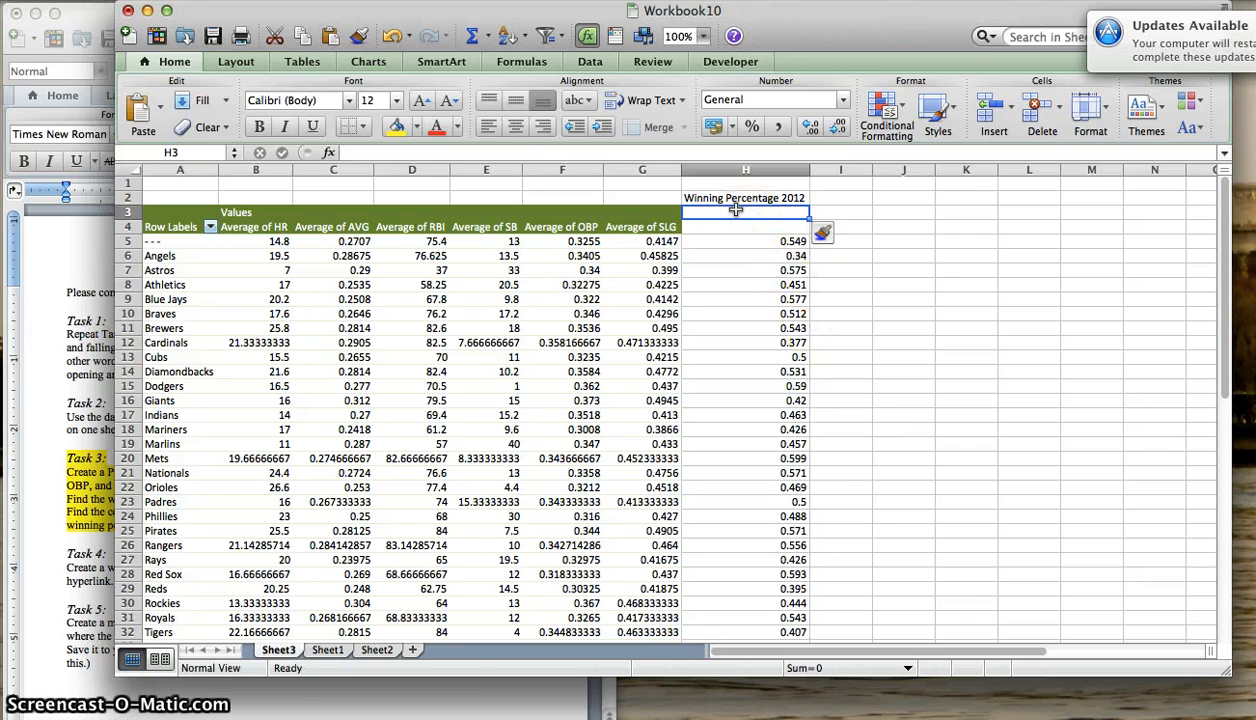
{"action": "right_click", "coordinate": [737, 225]}
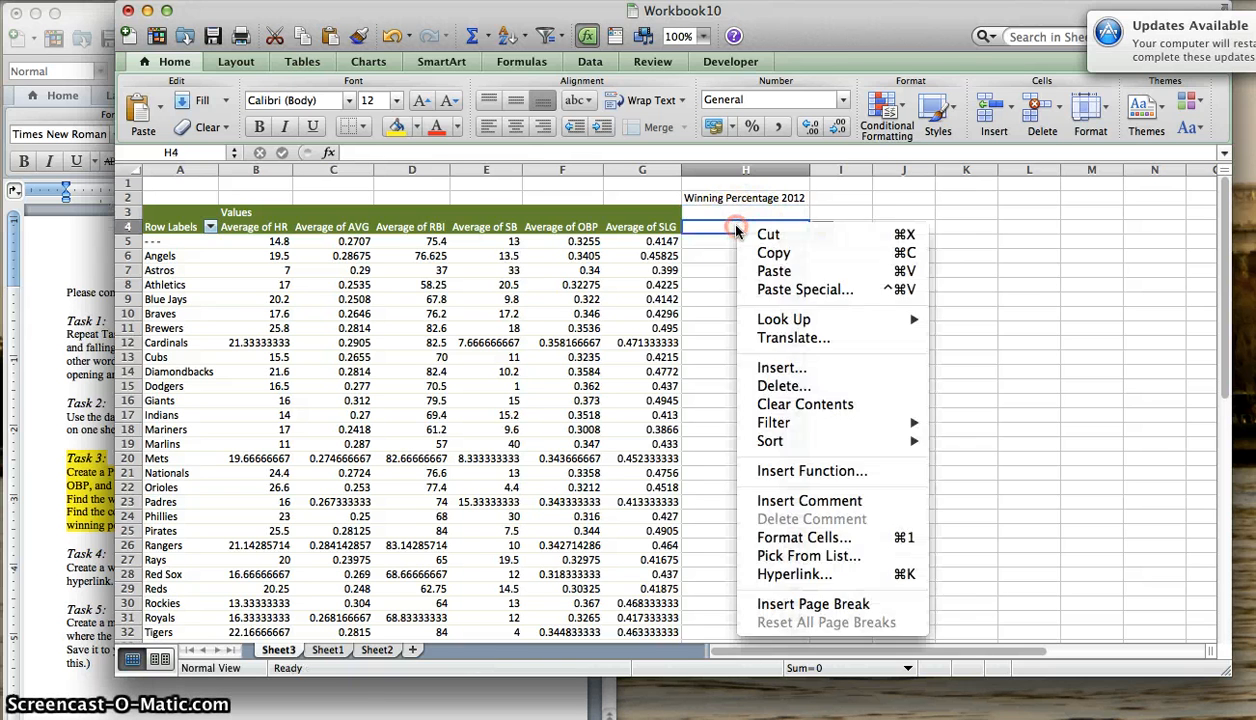
{"action": "left_click", "coordinate": [790, 360]}
{"action": "left_click", "coordinate": [845, 427]}
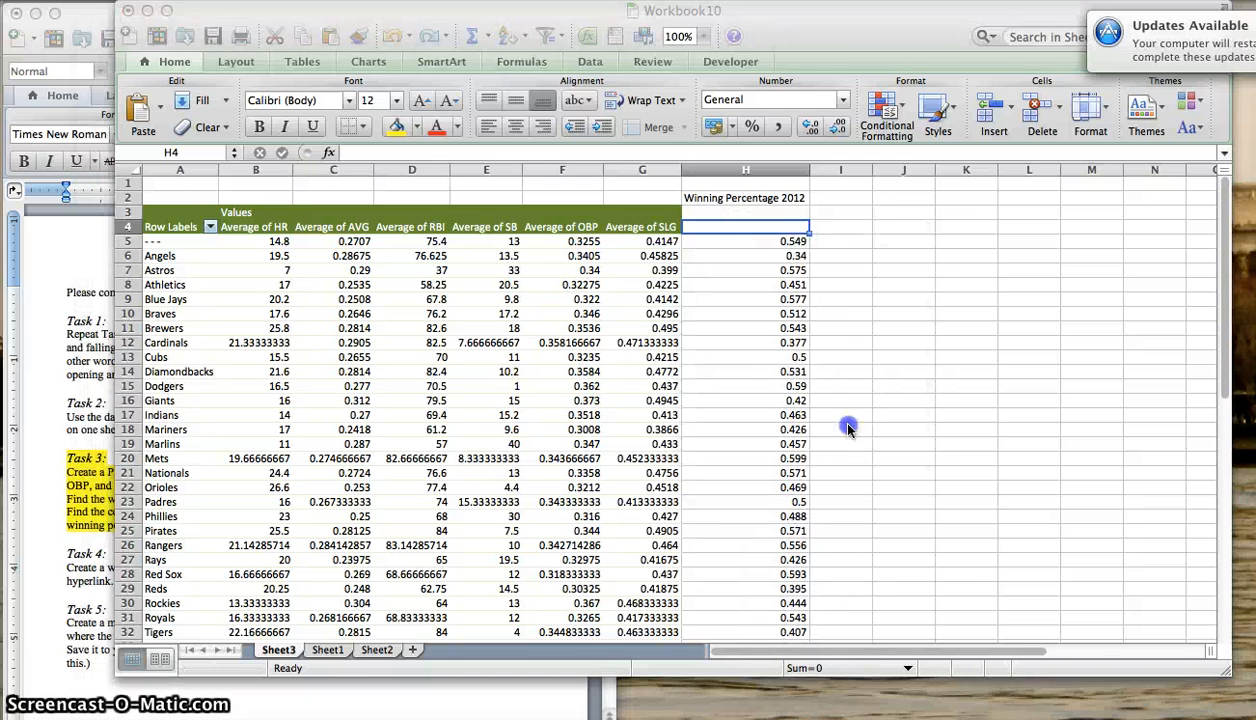
{"action": "scroll", "coordinate": [734, 280], "scroll_direction": "down", "scroll_amount": 1}
{"action": "left_click", "coordinate": [722, 242]}
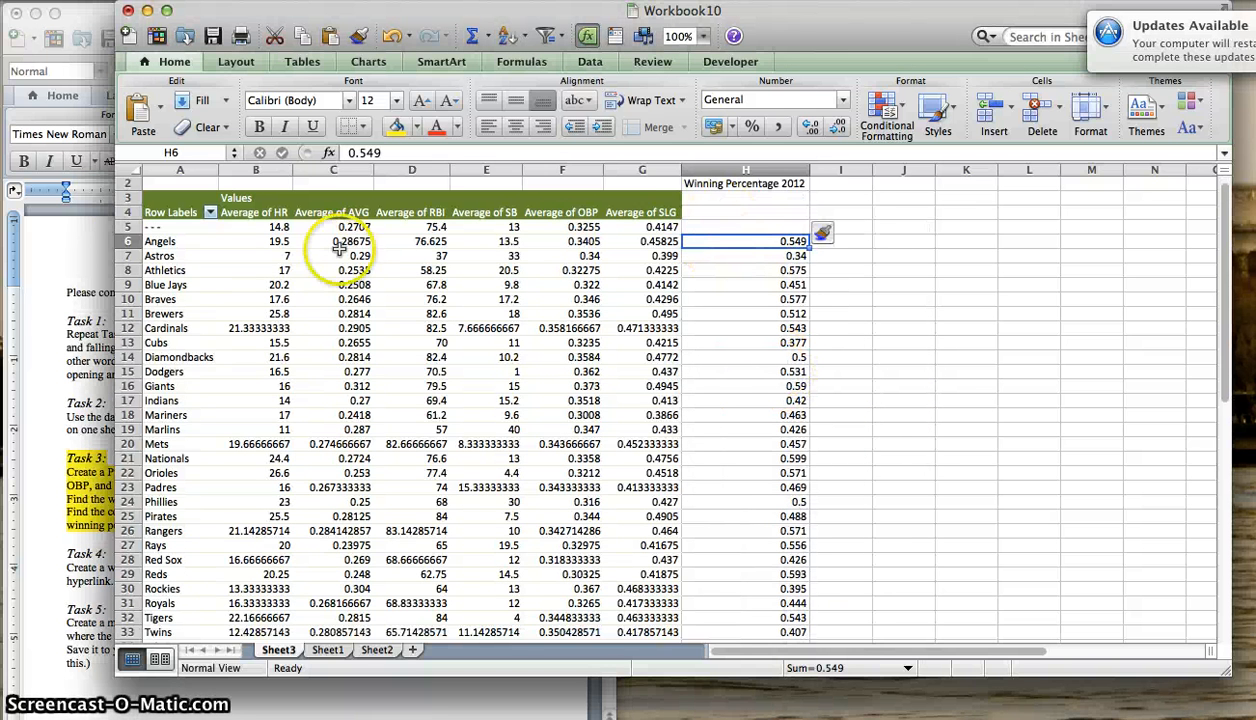
{"action": "scroll", "coordinate": [744, 391], "scroll_direction": "down", "scroll_amount": 6}
{"action": "scroll", "coordinate": [740, 360], "scroll_direction": "down", "scroll_amount": 2}
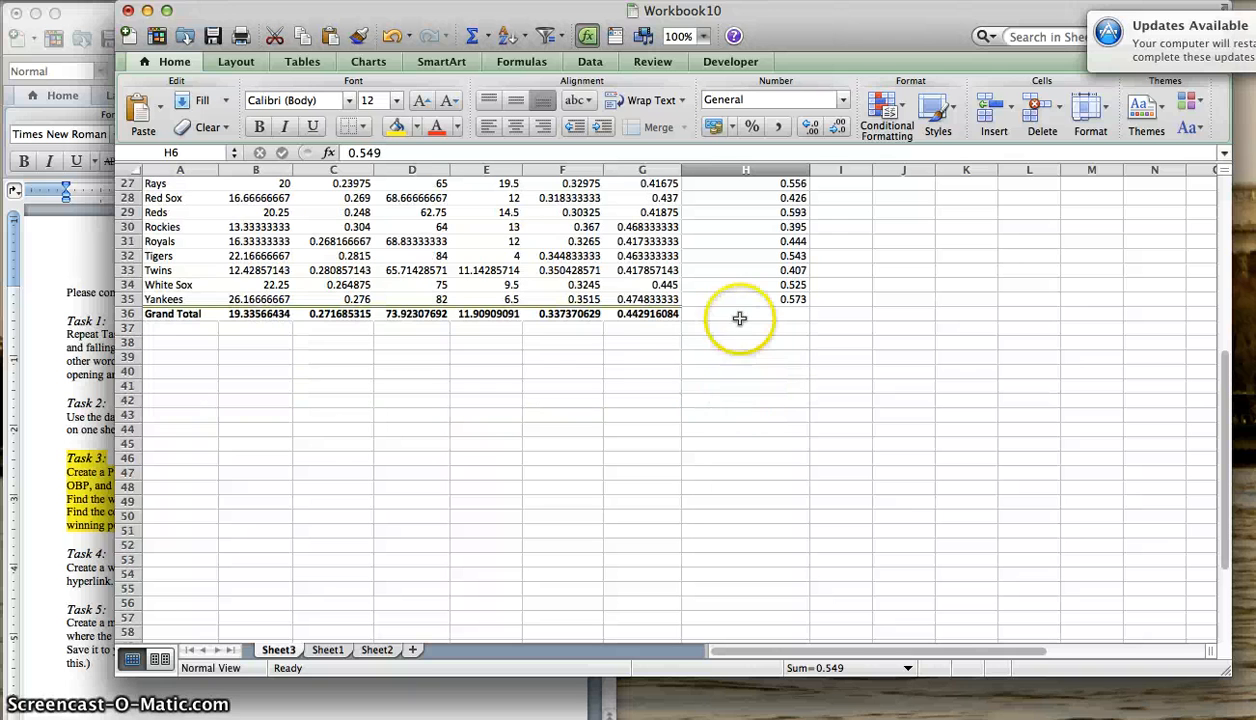
{"action": "left_click", "coordinate": [745, 300]}
{"action": "scroll", "coordinate": [680, 320], "scroll_direction": "up", "scroll_amount": 10}
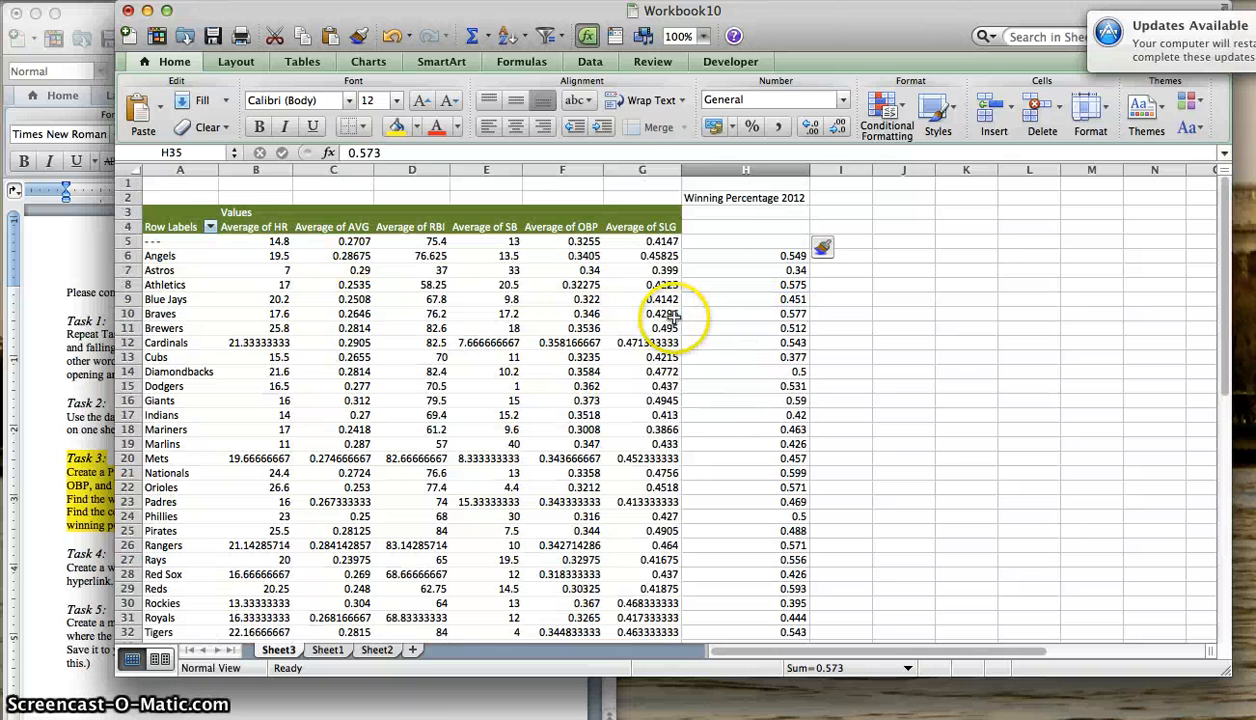
- Reread the Task 3 correlation instruction and copy the PivotTable headers in B3:G4 to a block starting at J3
{"action": "left_click", "coordinate": [70, 405]}
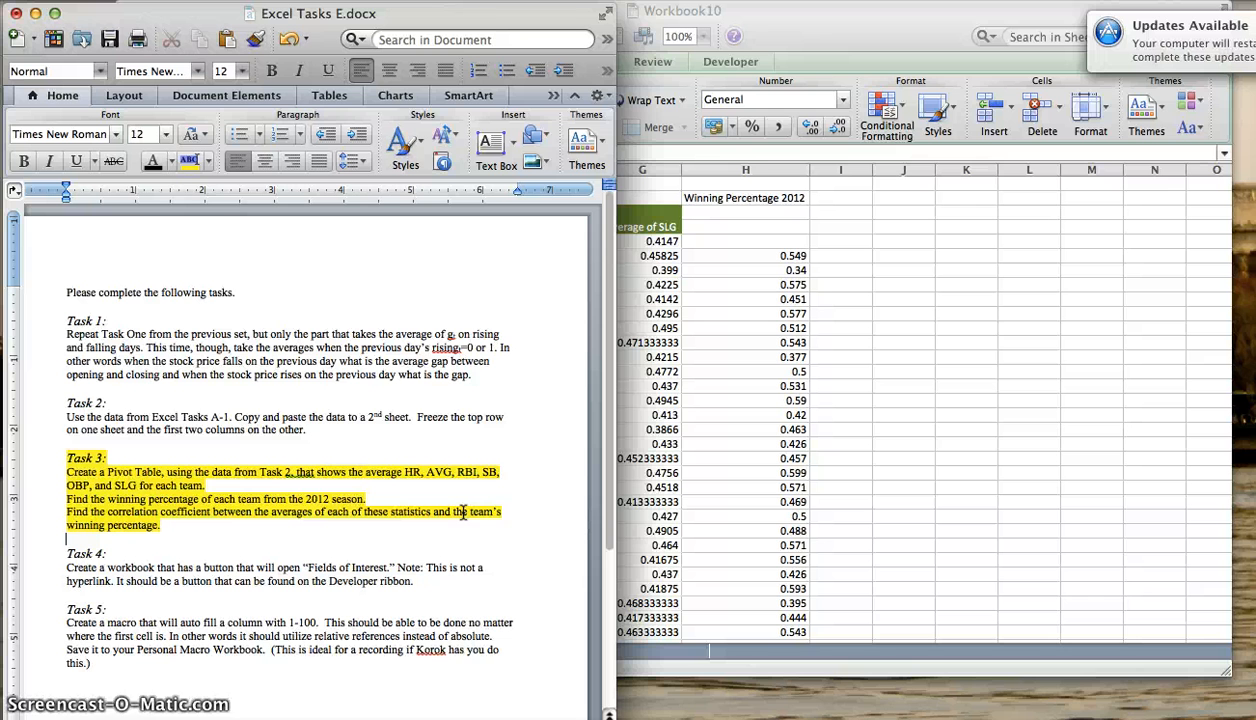
{"action": "left_click", "coordinate": [1025, 283]}
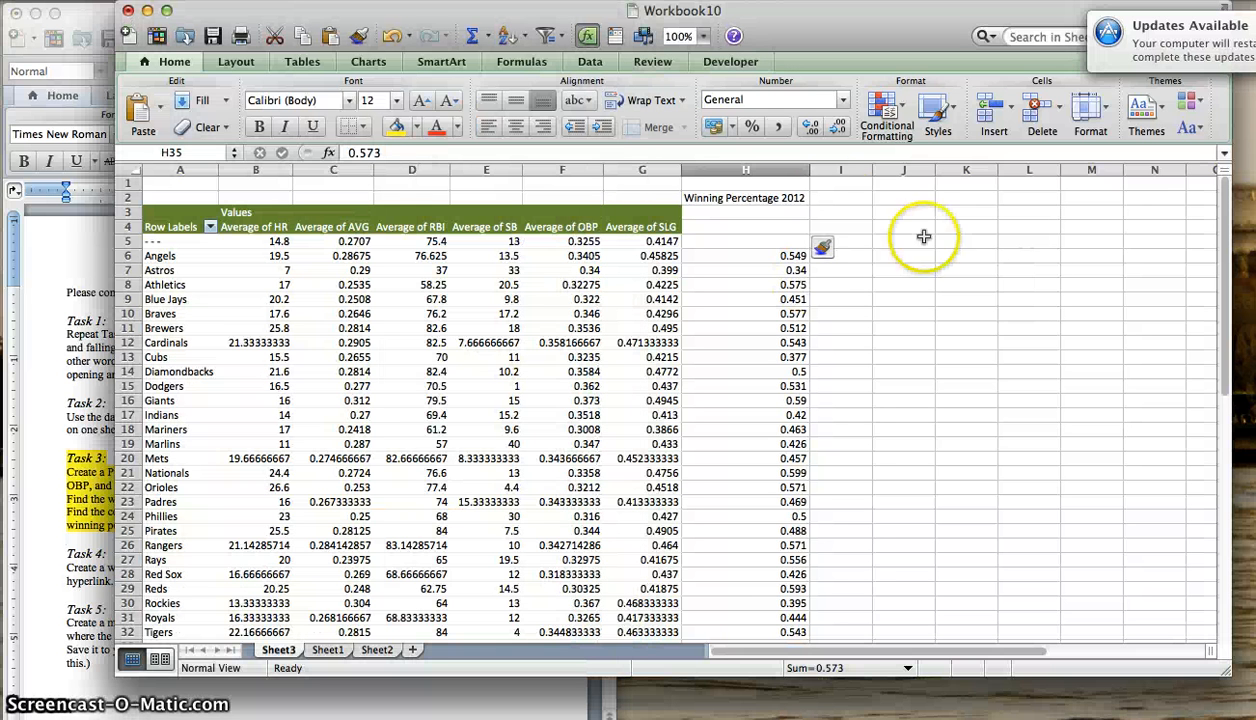
{"action": "left_click", "coordinate": [875, 212]}
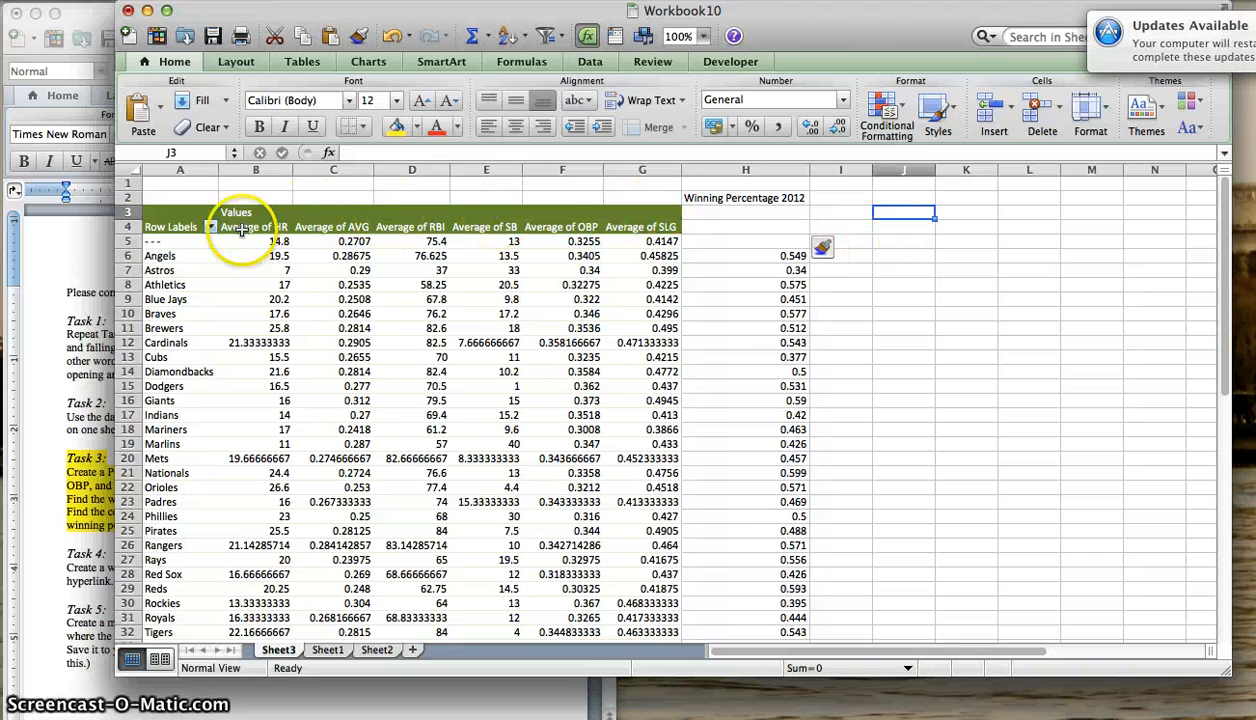
{"action": "left_click_drag", "start_coordinate": [255, 216], "coordinate": [662, 222]}
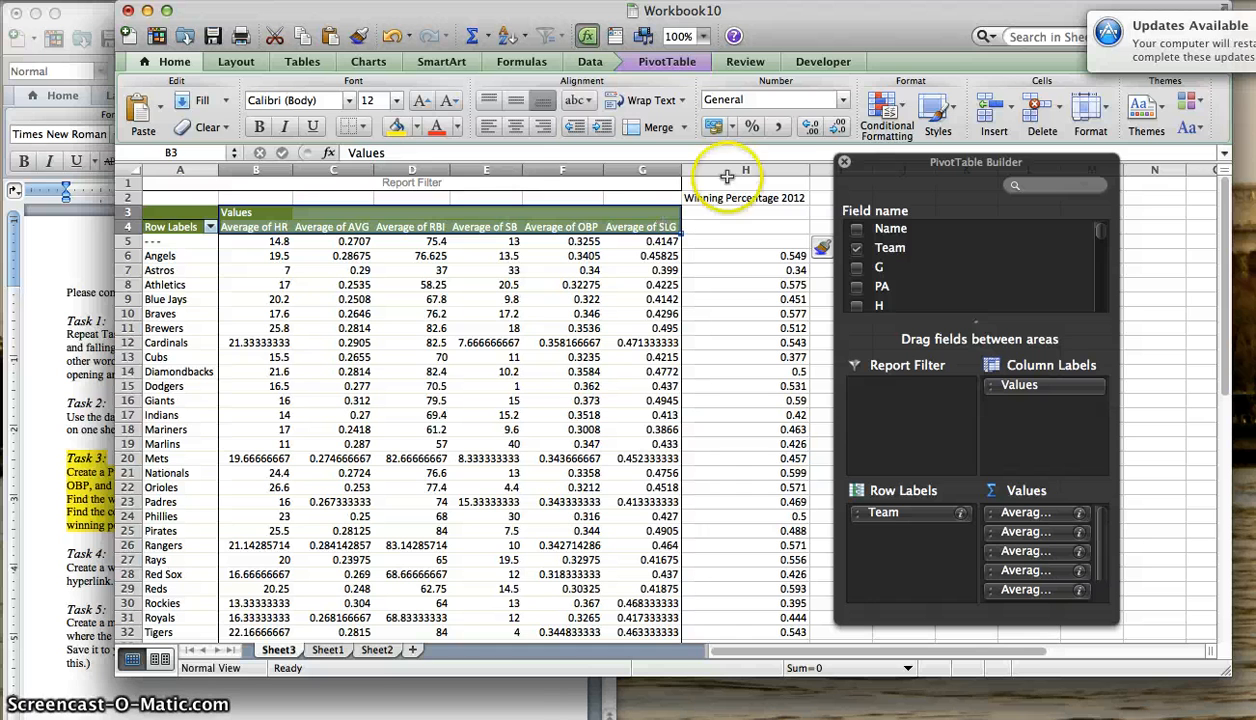
{"action": "key", "text": "super+c"}
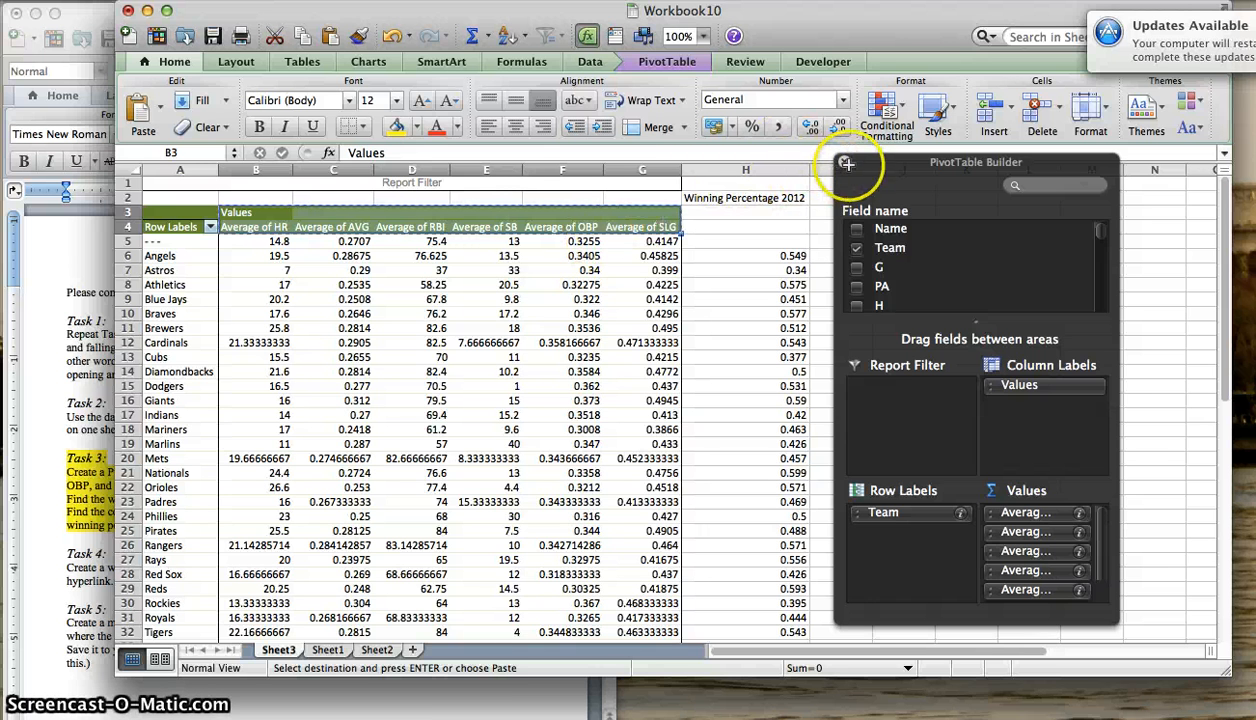
{"action": "left_click", "coordinate": [890, 213]}
{"action": "key", "text": "super+v"}
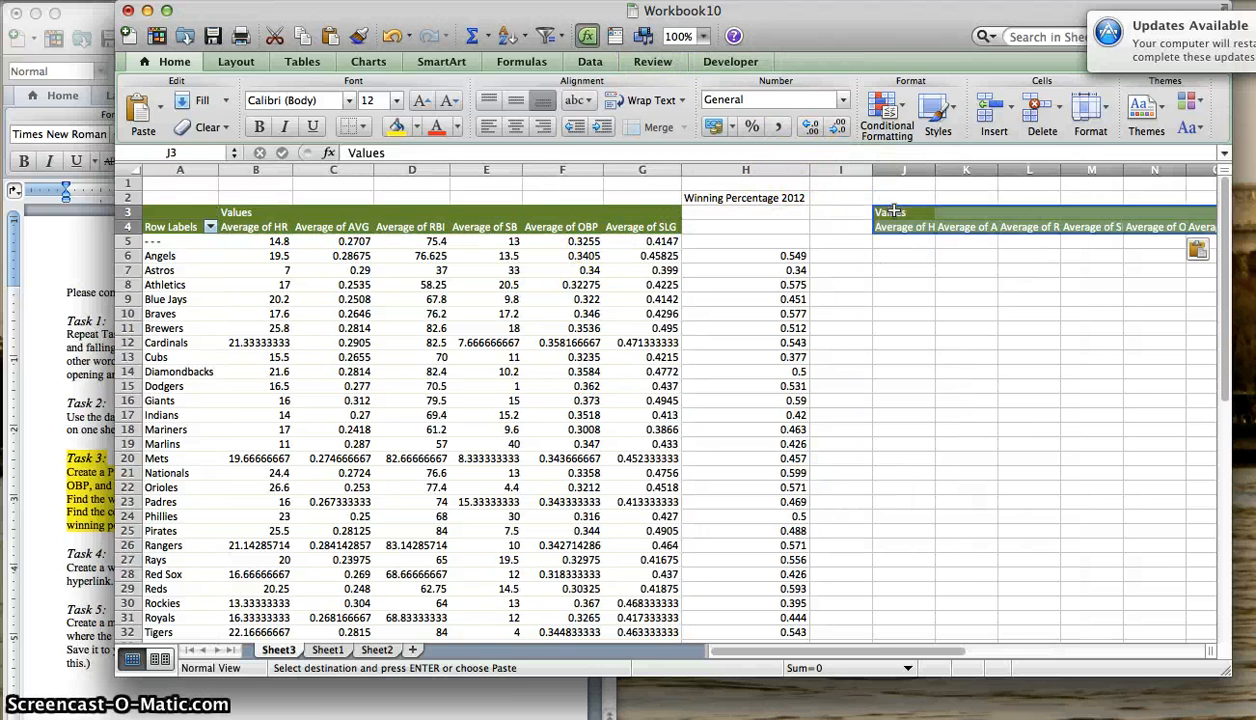
- Retitle the copied header block by replacing the text in J3 with Correlations
{"action": "left_click", "coordinate": [890, 213]}
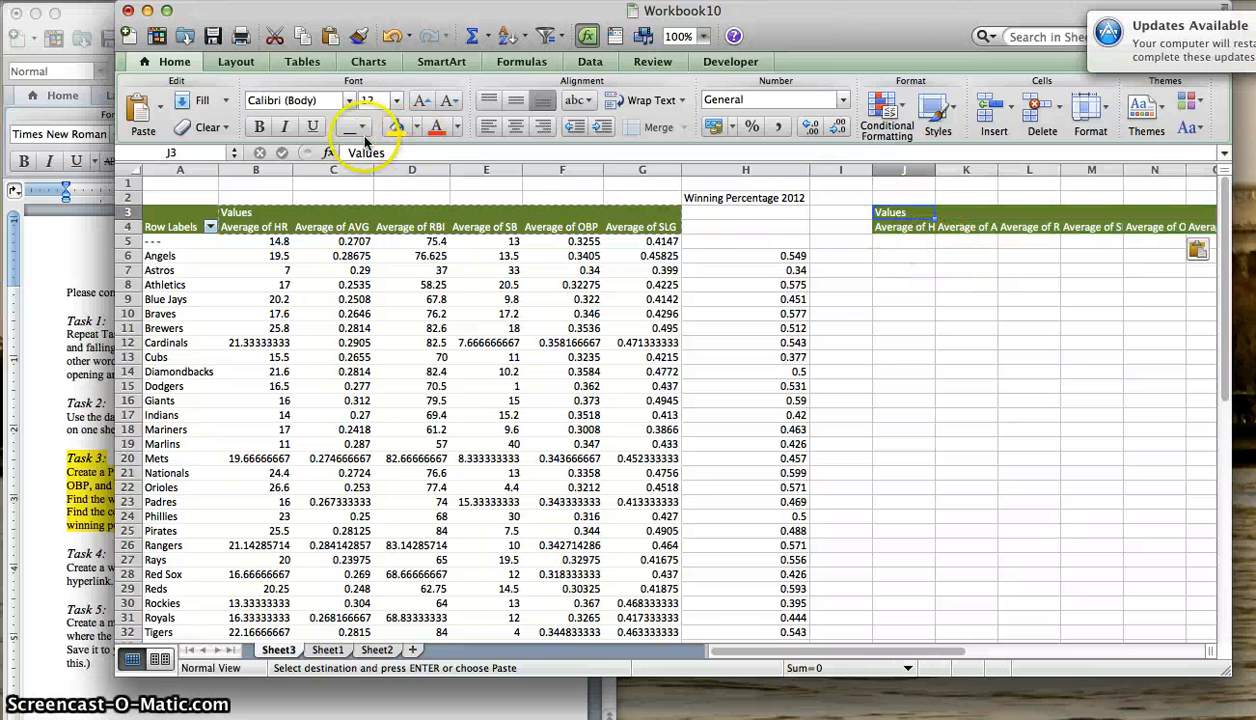
{"action": "type", "text": "Corre"}
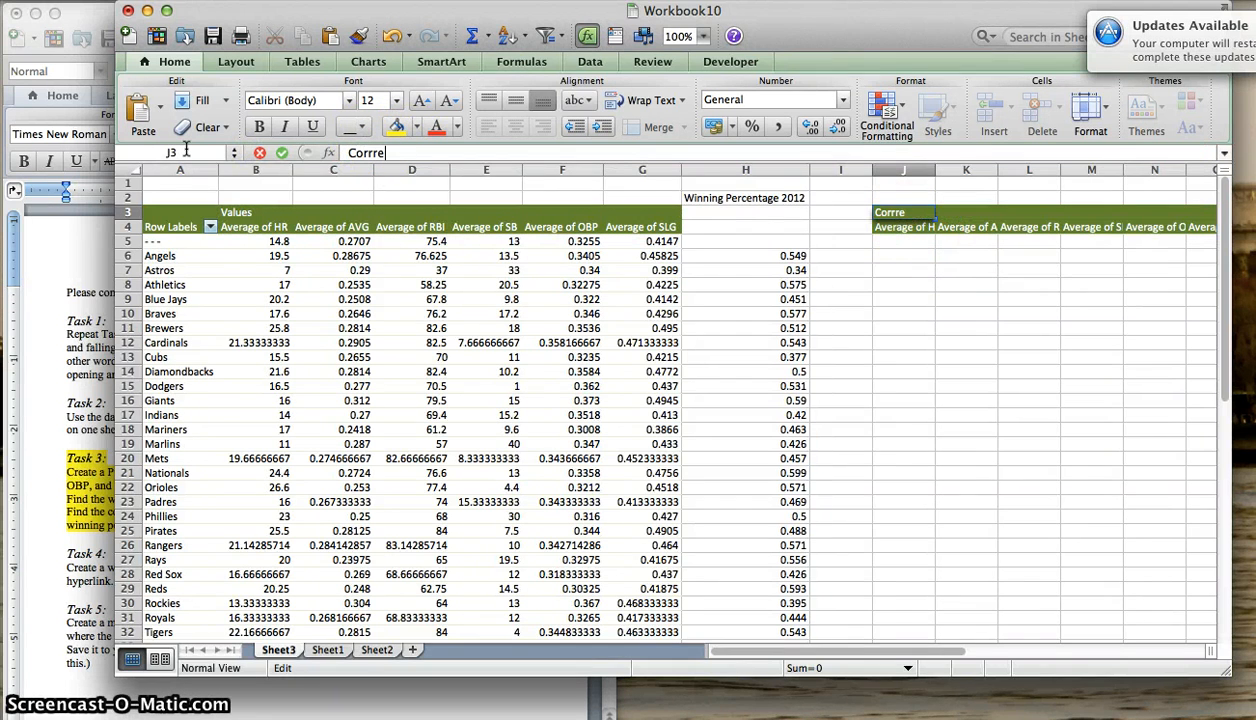
{"action": "key", "text": "BackSpace"}
{"action": "type", "text": "r"}
{"action": "key", "text": "Return"}
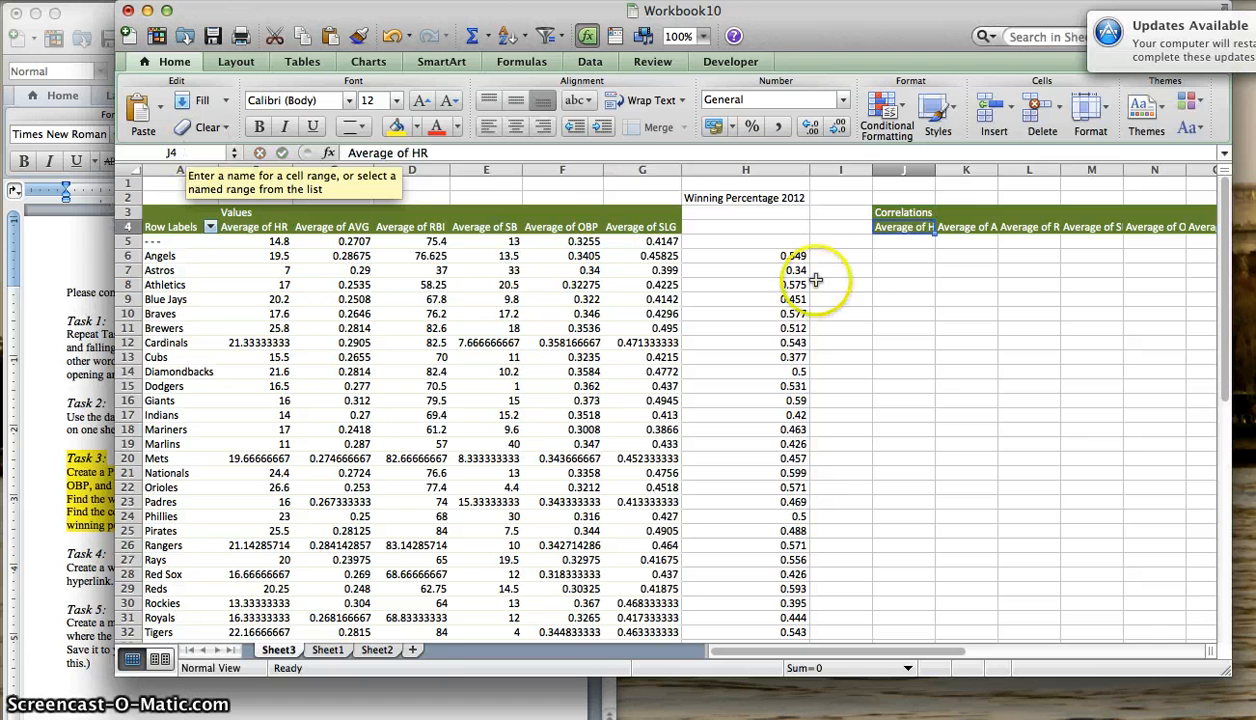
- Fit the widths of columns J through O to their copied statistic headers
{"action": "left_click", "coordinate": [905, 256]}
{"action": "double_click", "coordinate": [939, 174]}
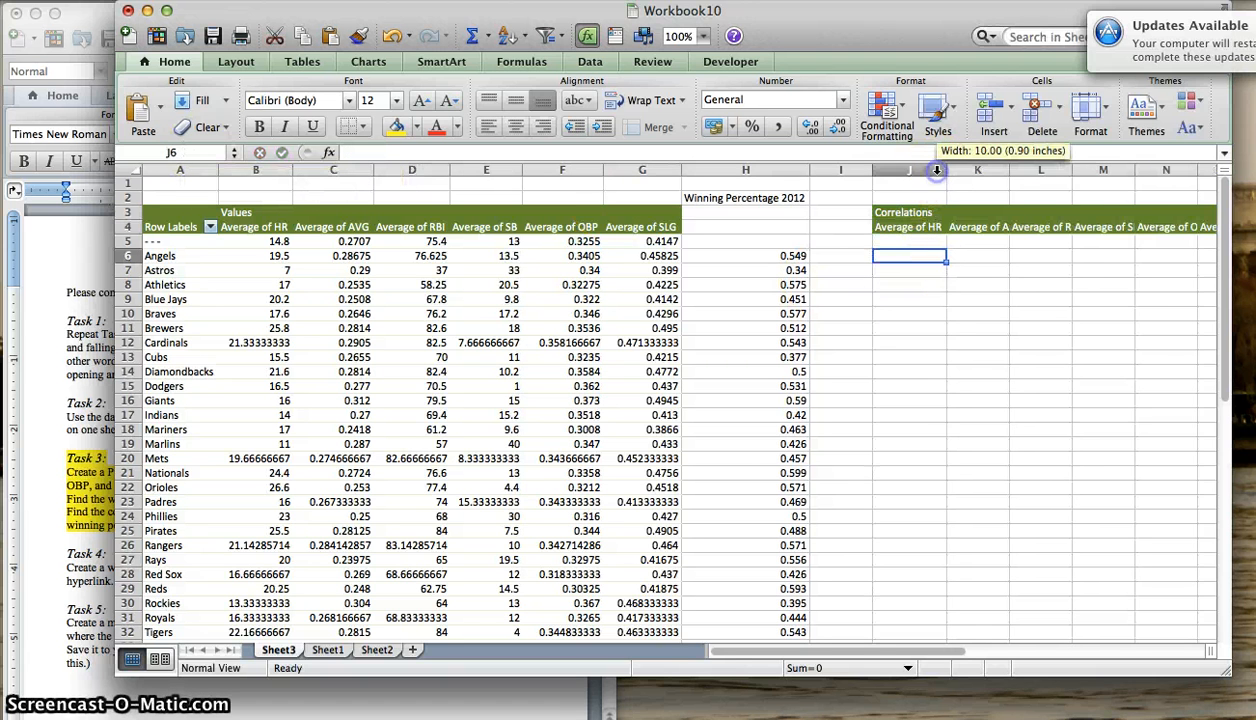
{"action": "double_click", "coordinate": [1009, 170]}
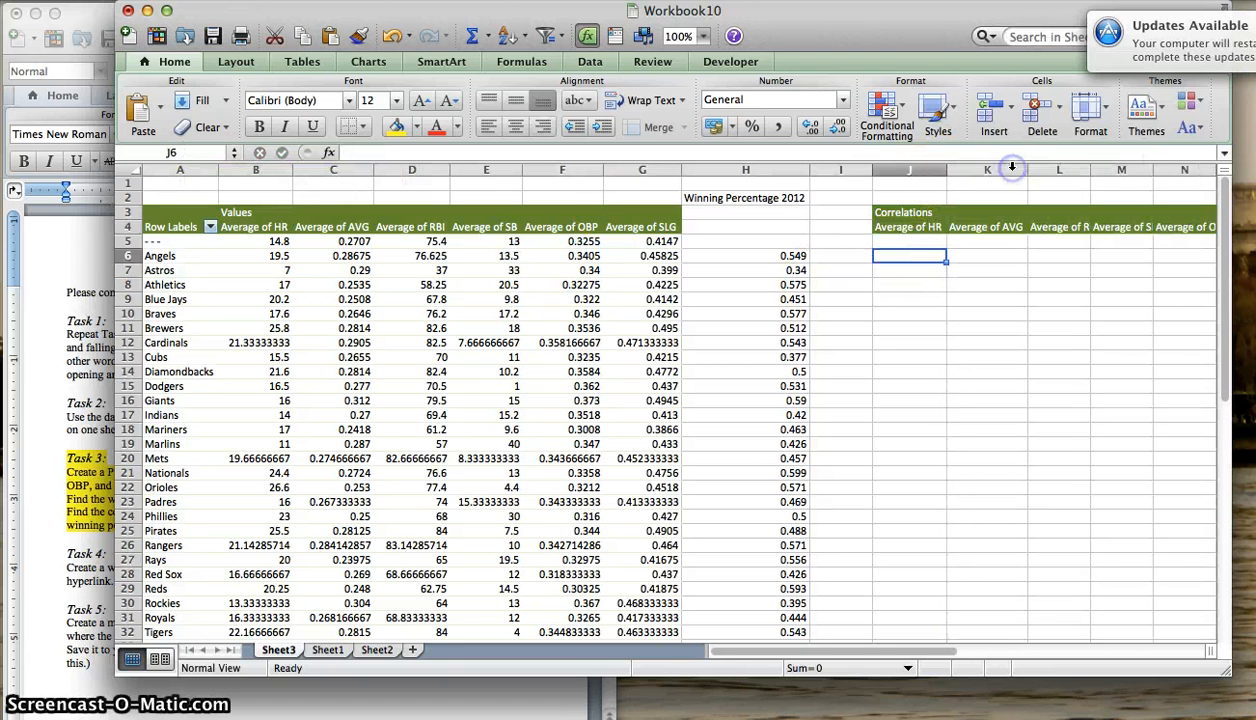
{"action": "double_click", "coordinate": [1093, 170]}
{"action": "double_click", "coordinate": [1166, 170]}
{"action": "scroll", "coordinate": [1129, 279], "scroll_direction": "right", "scroll_amount": 2}
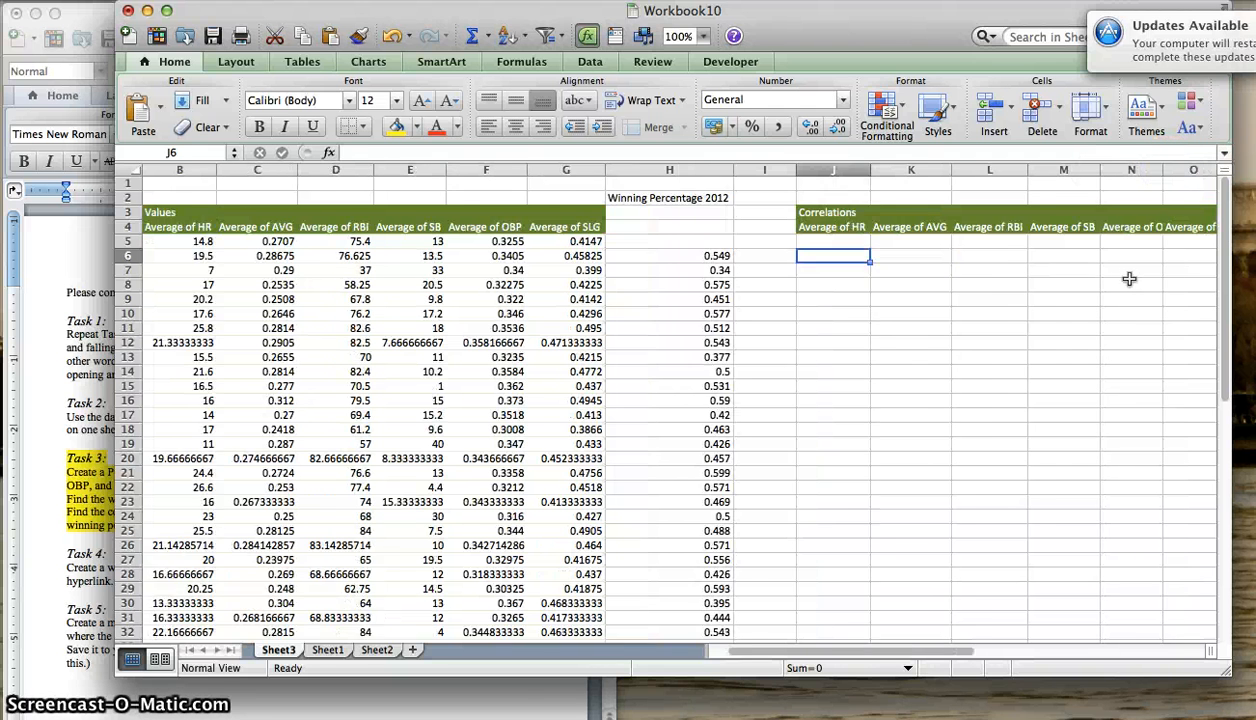
{"action": "double_click", "coordinate": [1091, 174]}
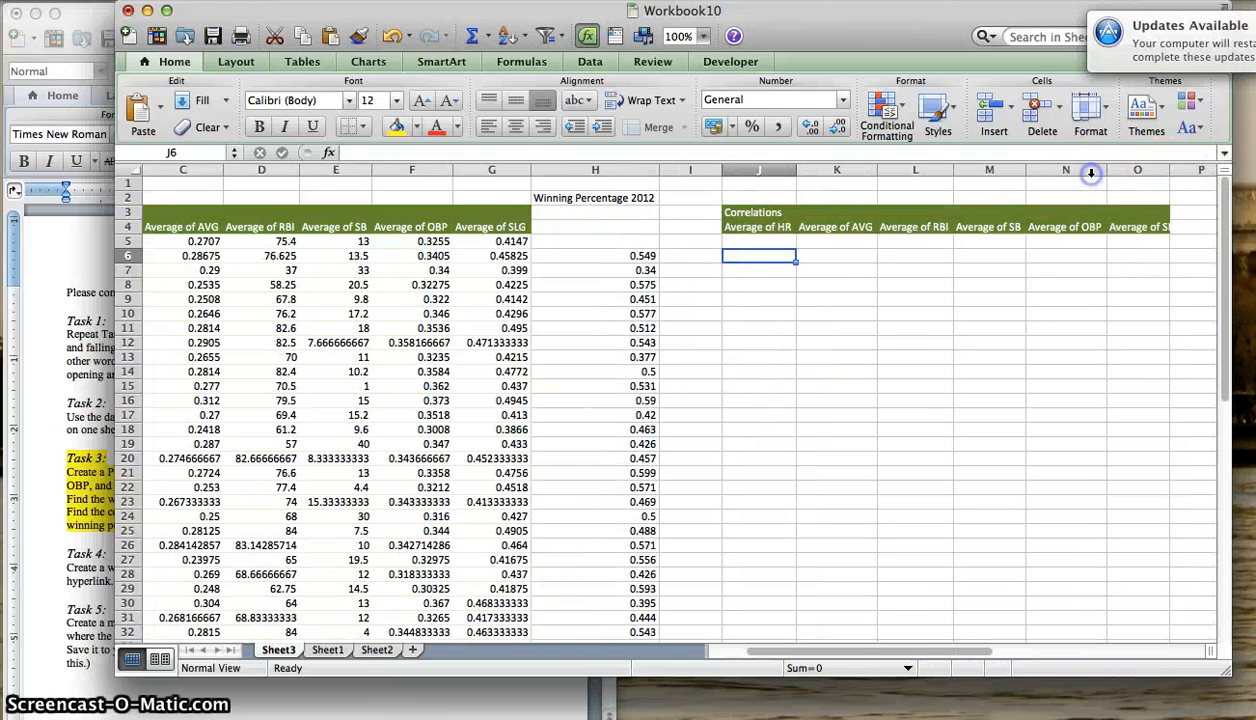
{"action": "double_click", "coordinate": [1172, 170]}
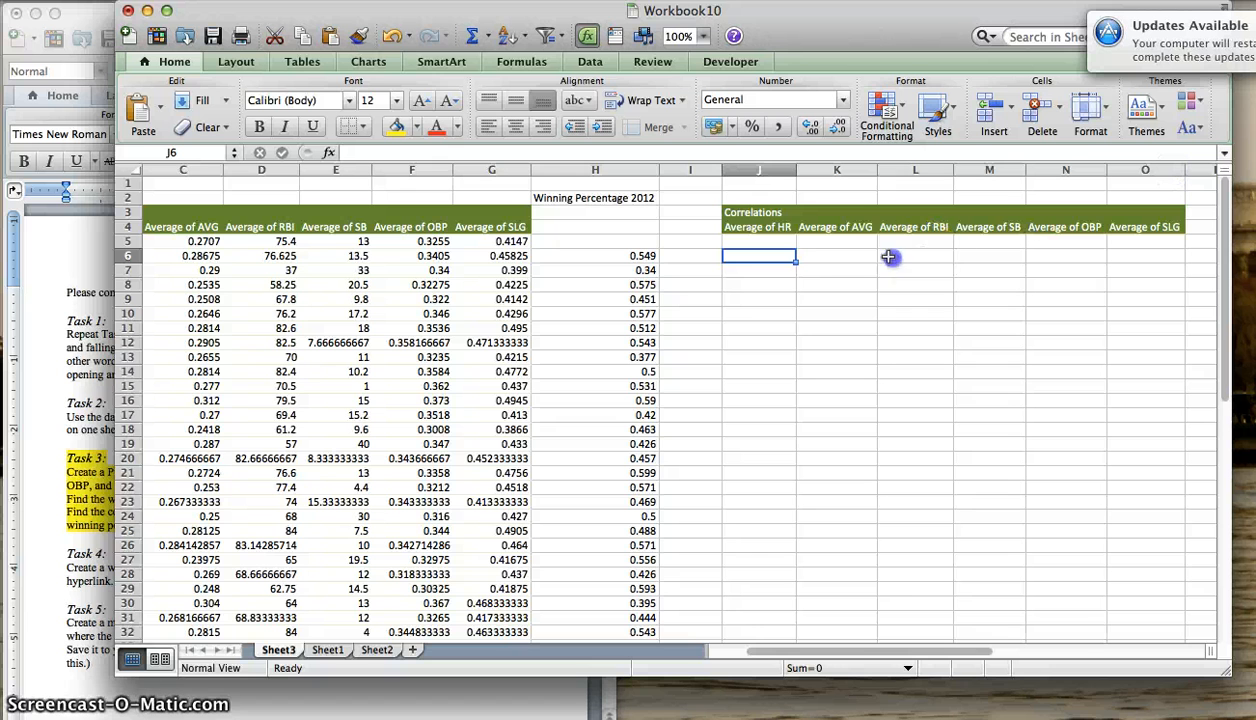
- Start a CORREL formula in J6 with the Average of HR values for Angels through Yankees, B6:B35, as the first array
{"action": "type", "text": "="}
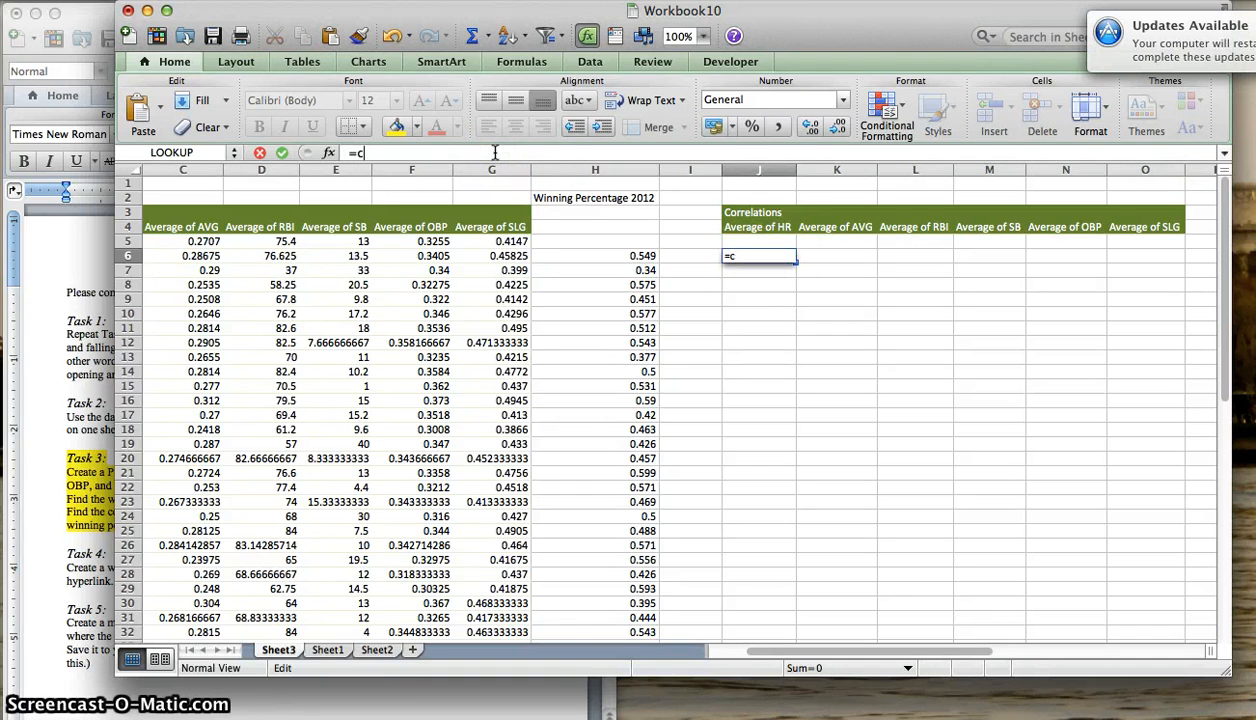
{"action": "type", "text": "corr"}
{"action": "key", "text": "BackSpace"}
{"action": "key", "text": "BackSpace"}
{"action": "key", "text": "BackSpace"}
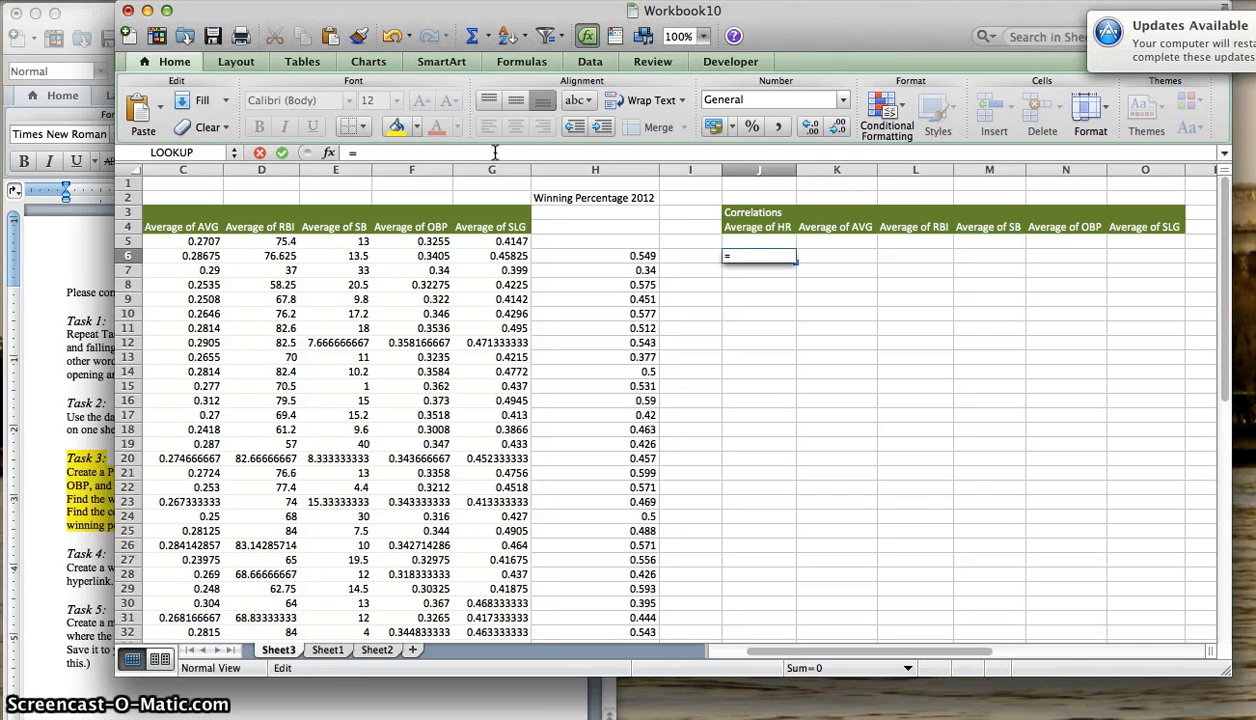
{"action": "type", "text": "ORREL("}
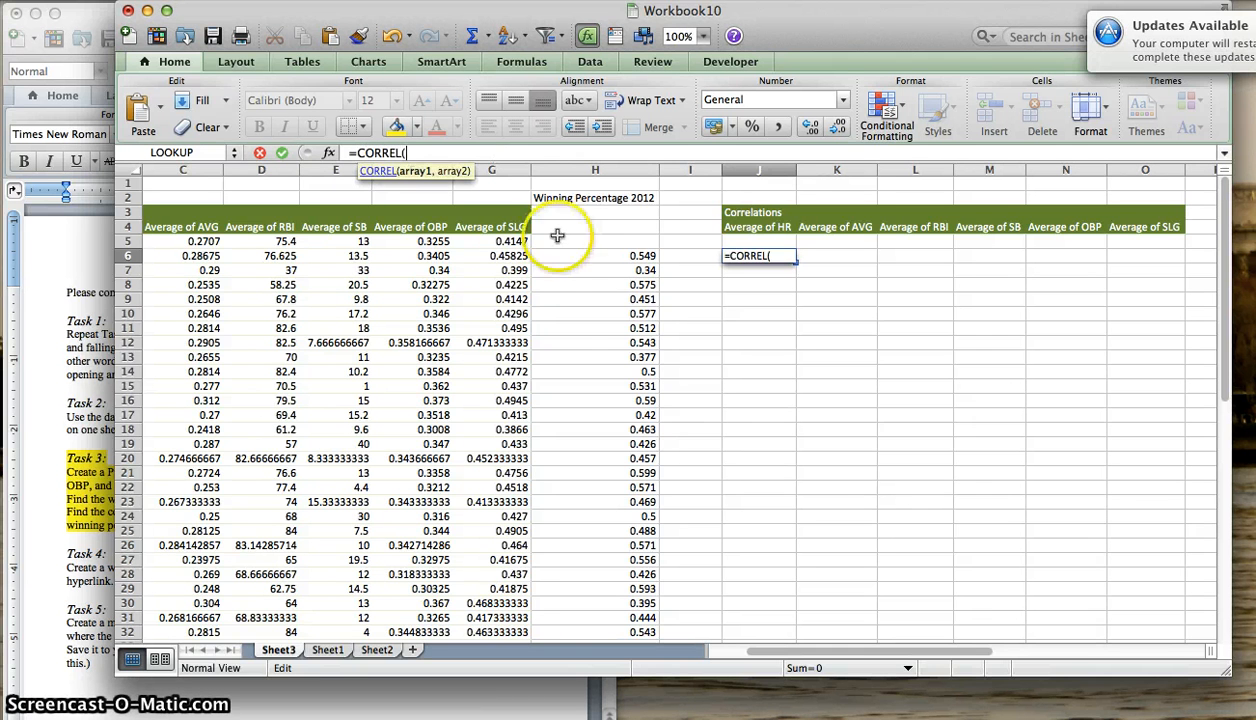
{"action": "scroll", "coordinate": [565, 250], "scroll_direction": "left", "scroll_amount": 3}
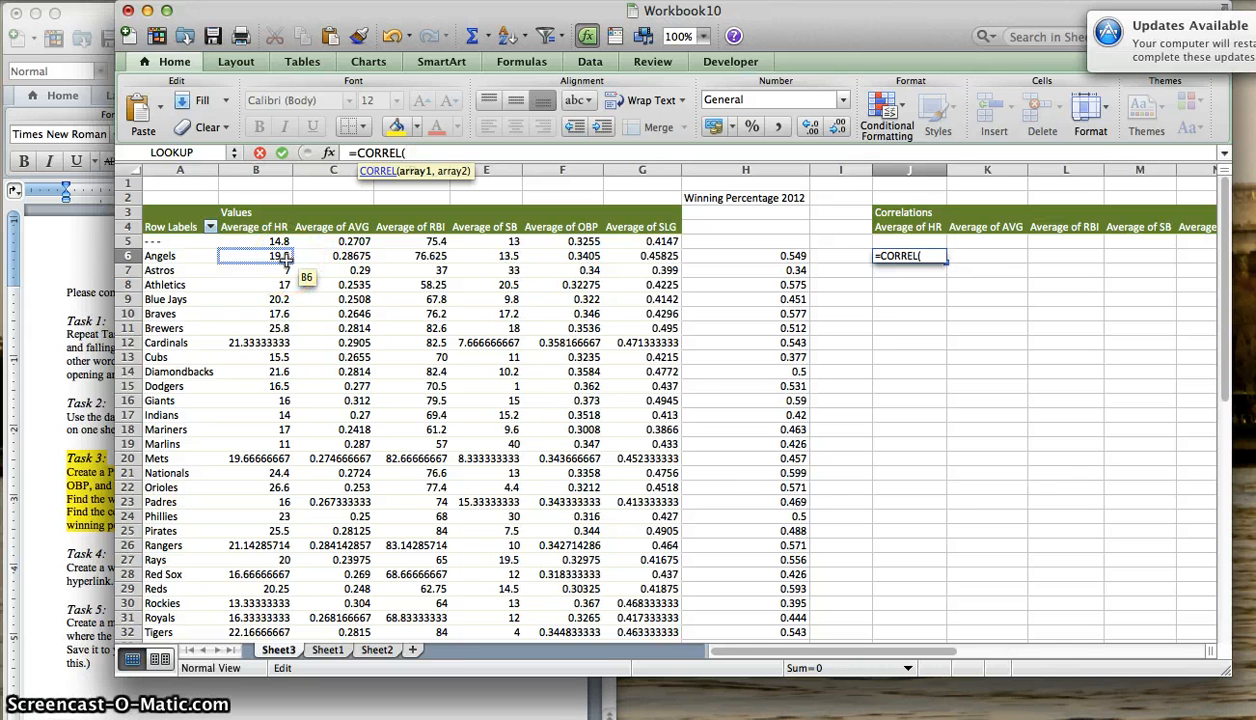
{"action": "left_click_drag", "start_coordinate": [285, 258], "coordinate": [275, 622]}
{"action": "left_click_drag", "start_coordinate": [280, 694], "coordinate": [277, 489]}
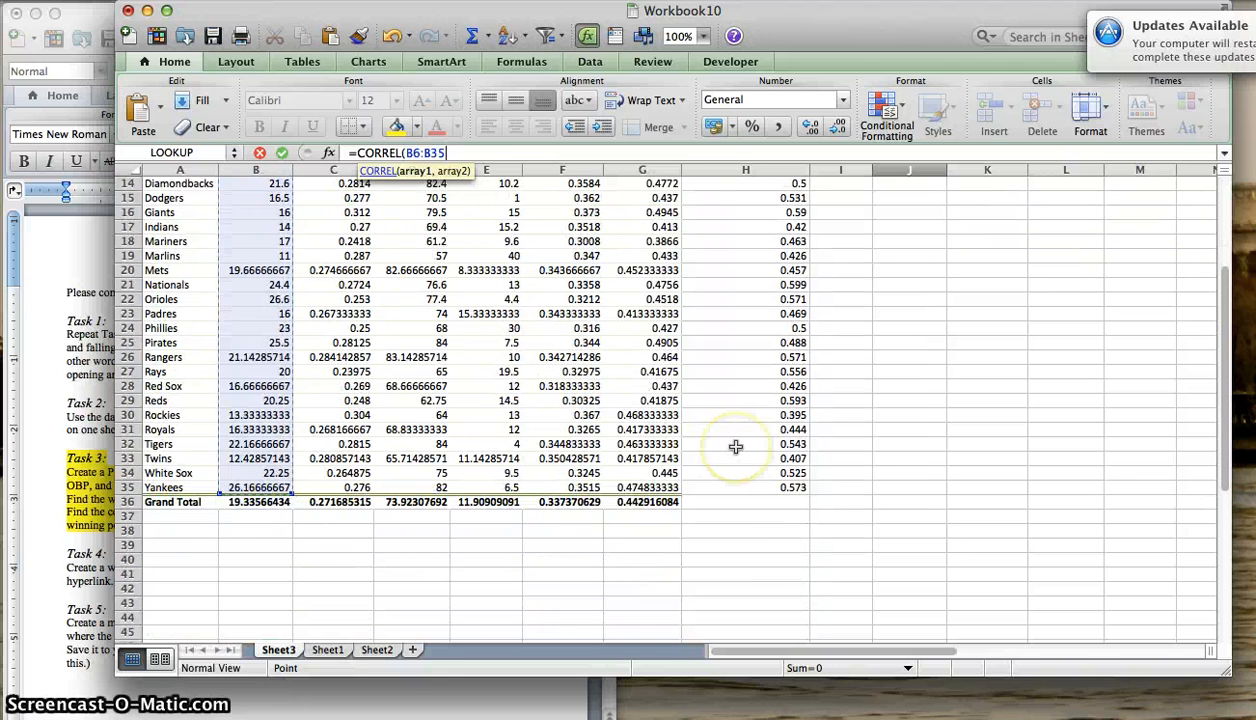
- Add the 2012 winning percentages in H6:H35 as the formula's second array and close the parenthesis
{"action": "type", "text": ","}
{"action": "left_click", "coordinate": [748, 486]}
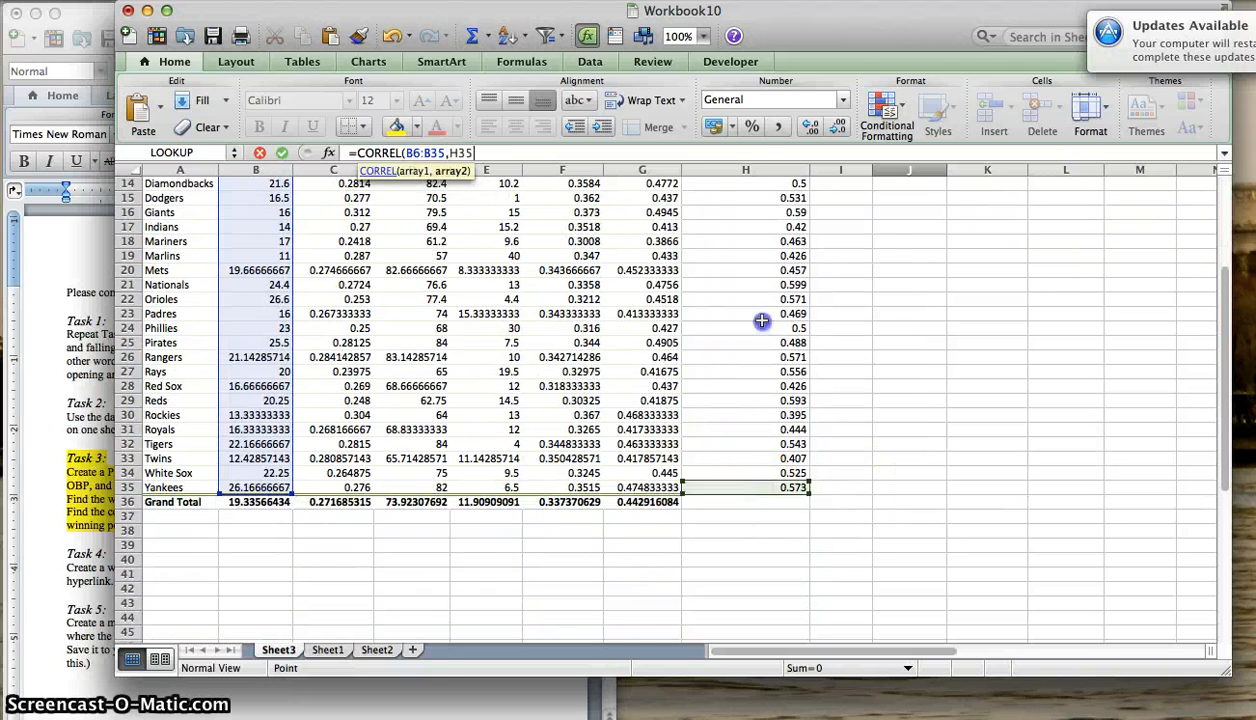
{"action": "left_click_drag", "start_coordinate": [762, 320], "coordinate": [743, 261]}
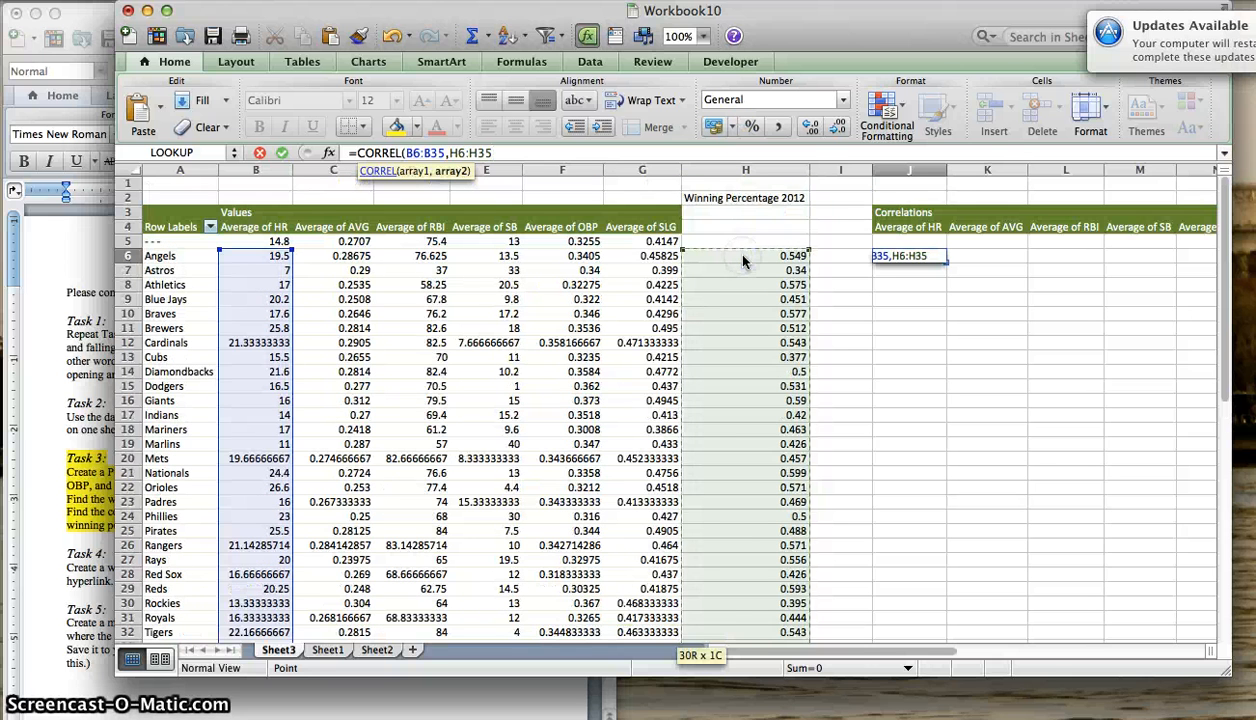
{"action": "type", "text": ")"}
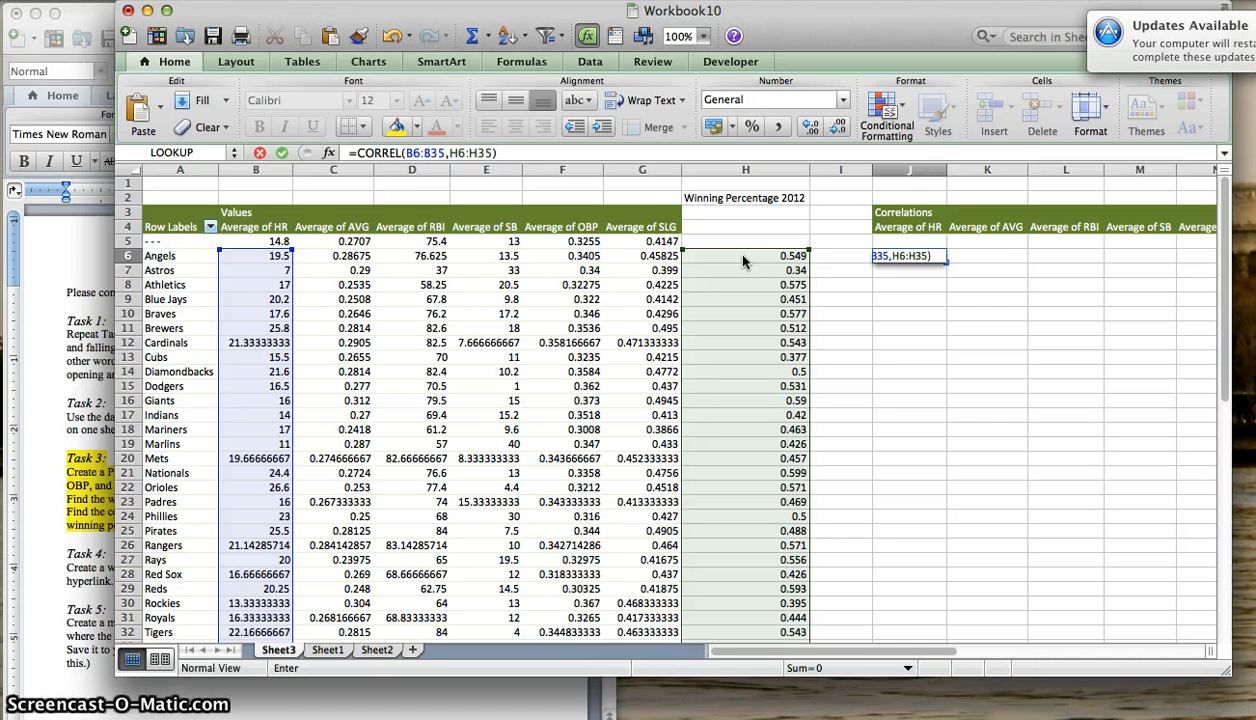
- Make the winning-percentage range absolute as $H$6:$H$35 and enter the J6 formula
{"action": "left_click", "coordinate": [455, 152]}
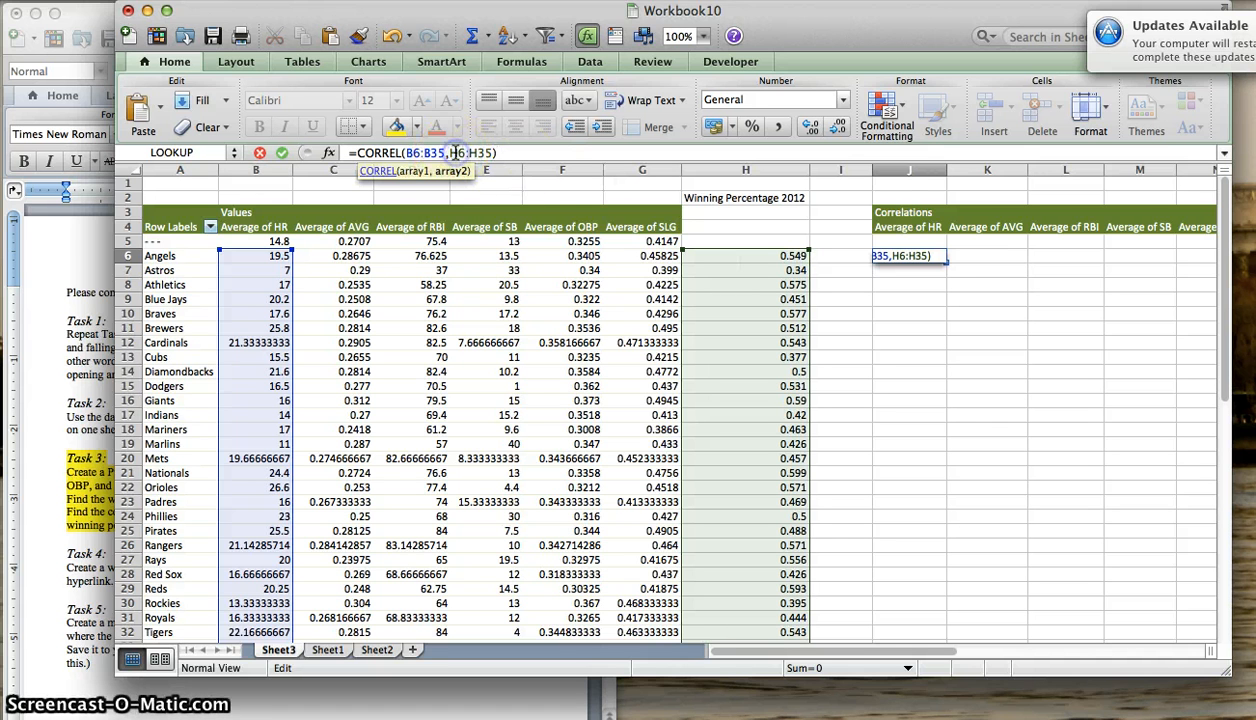
{"action": "type", "text": "$H$"}
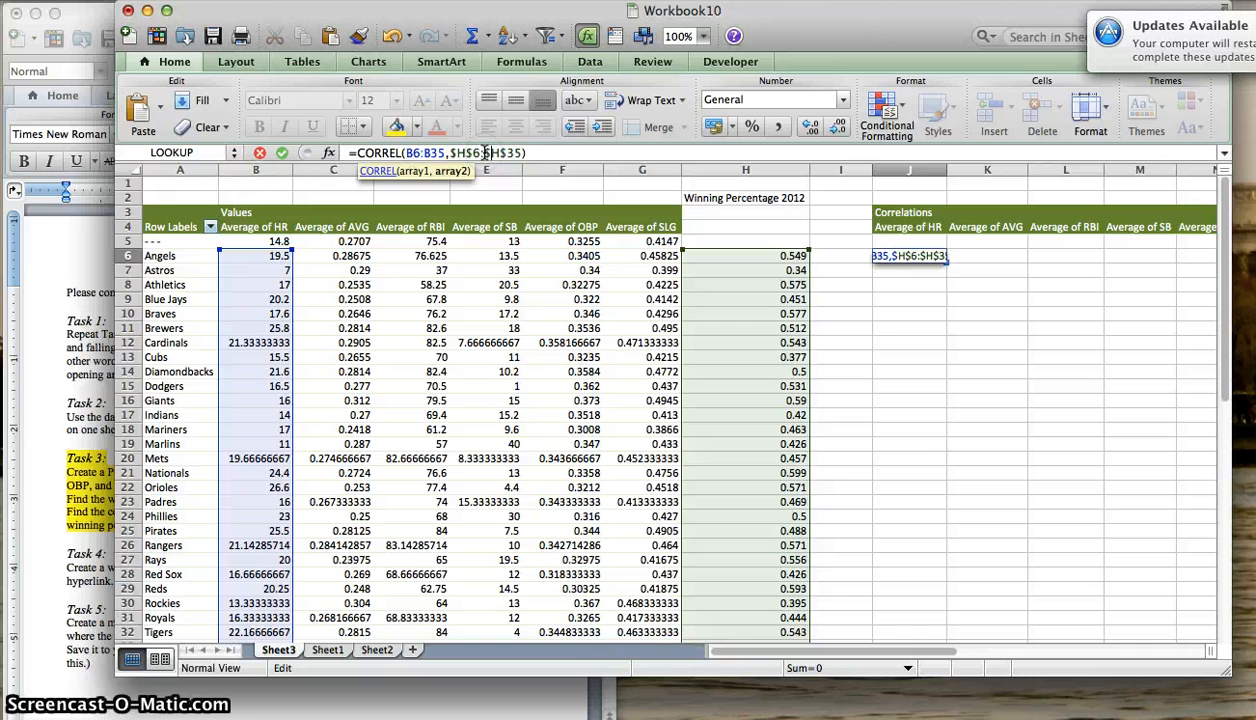
{"action": "left_click", "coordinate": [543, 150]}
{"action": "key", "text": "Return"}
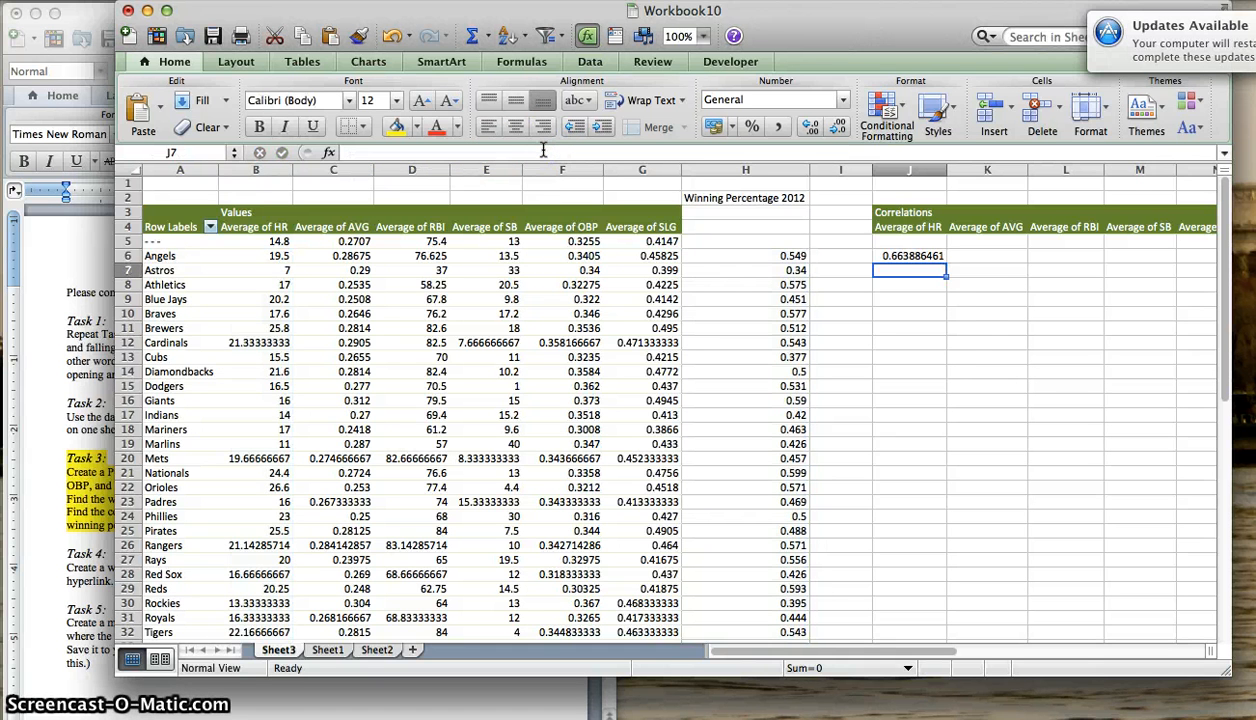
- Fill the J6 correlation formula across to O6 for the AVG, RBI, SB, OBP and SLG columns
{"action": "key", "text": "Up"}
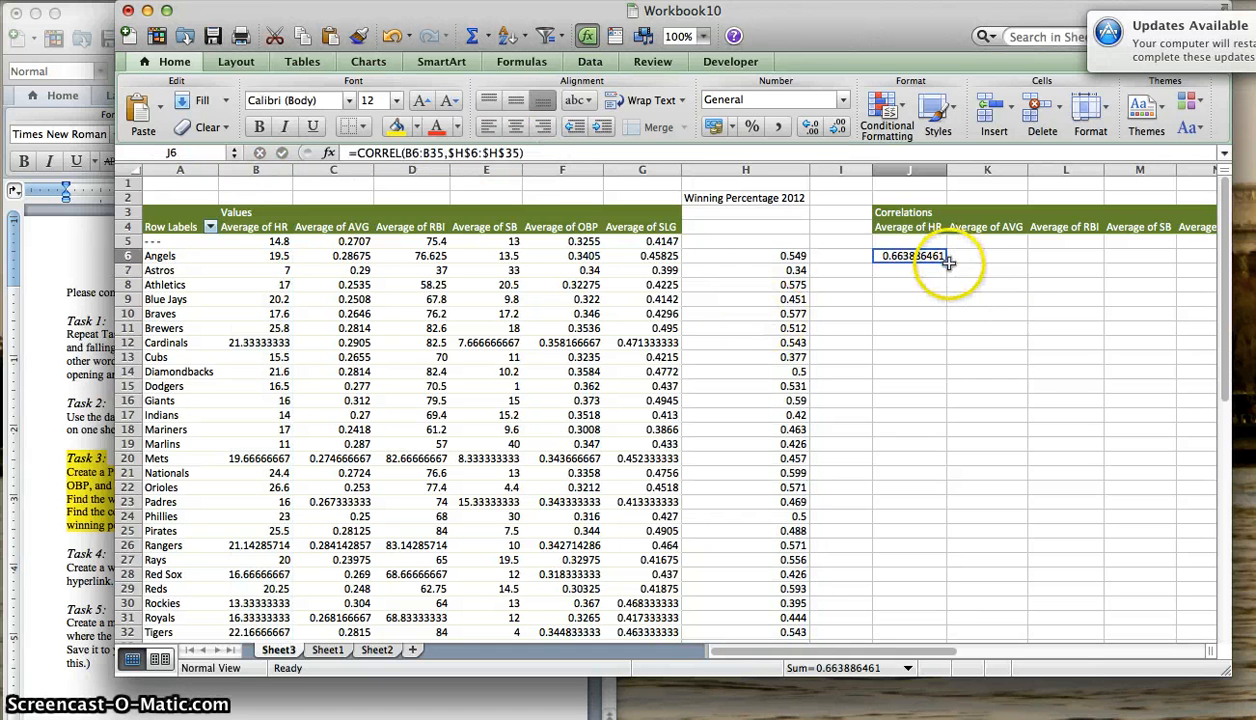
{"action": "left_click_drag", "start_coordinate": [946, 262], "coordinate": [1167, 261]}
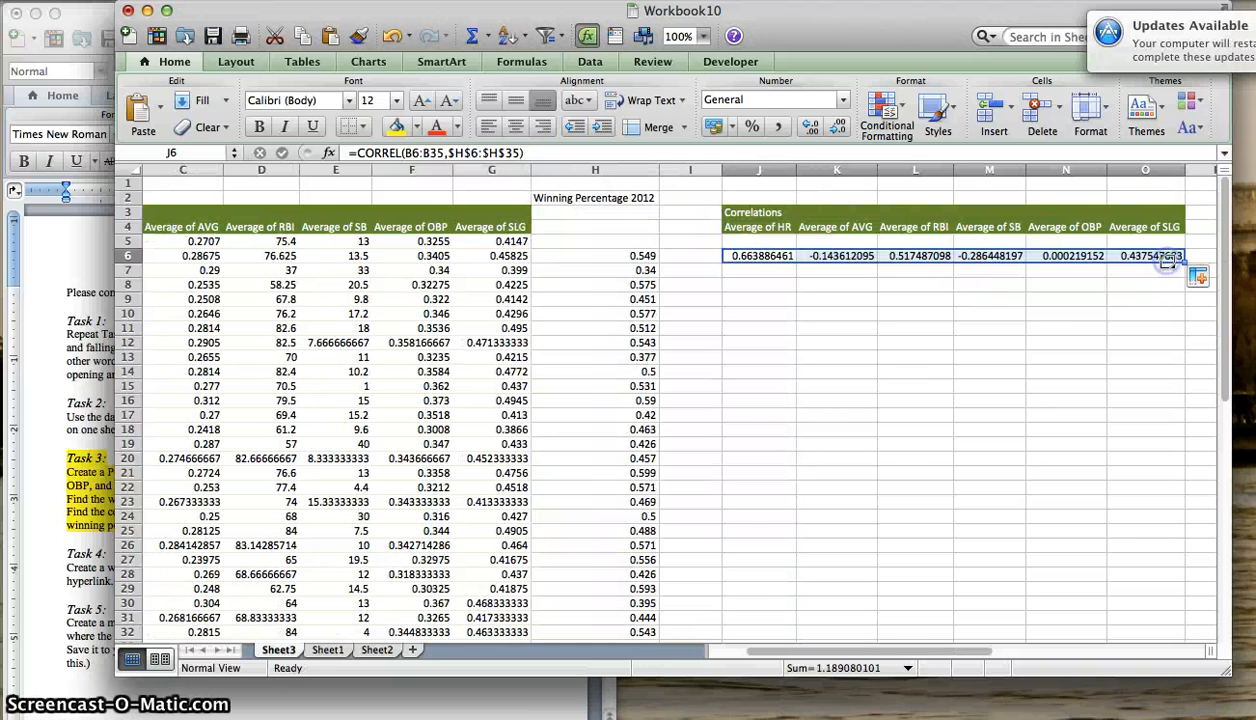
{"action": "left_click", "coordinate": [918, 284]}
{"action": "scroll", "coordinate": [918, 284], "scroll_direction": "left", "scroll_amount": 3}
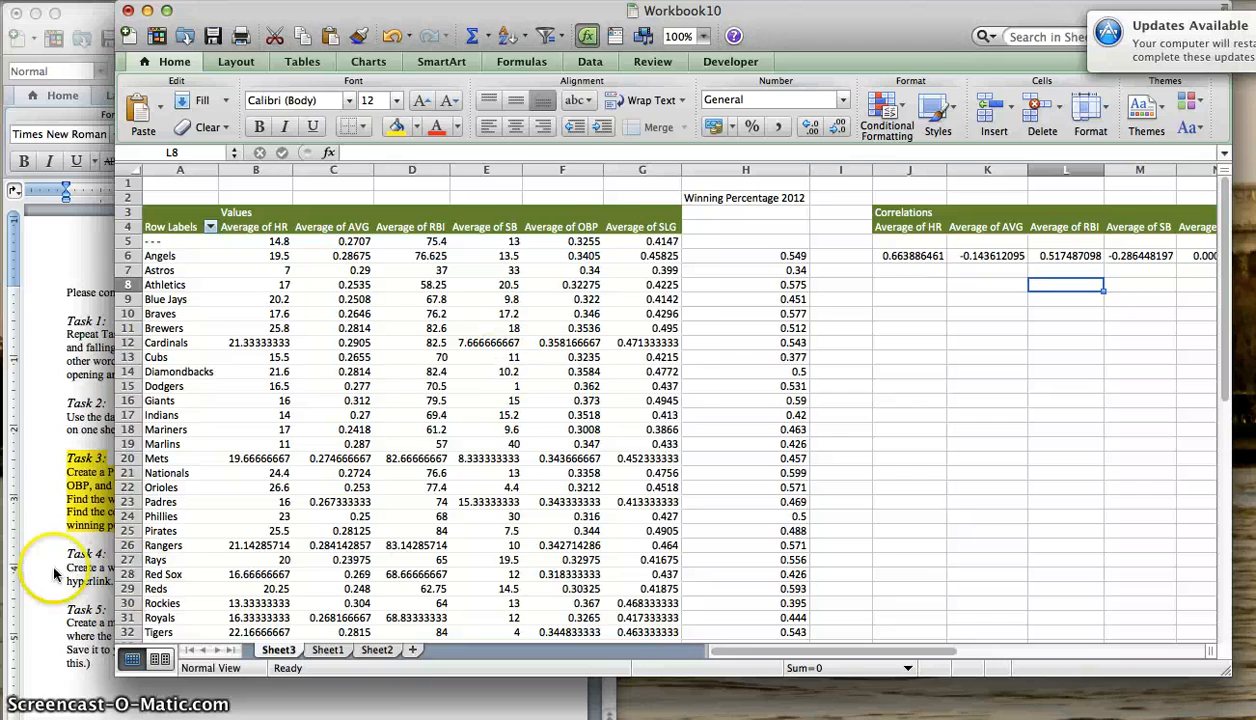